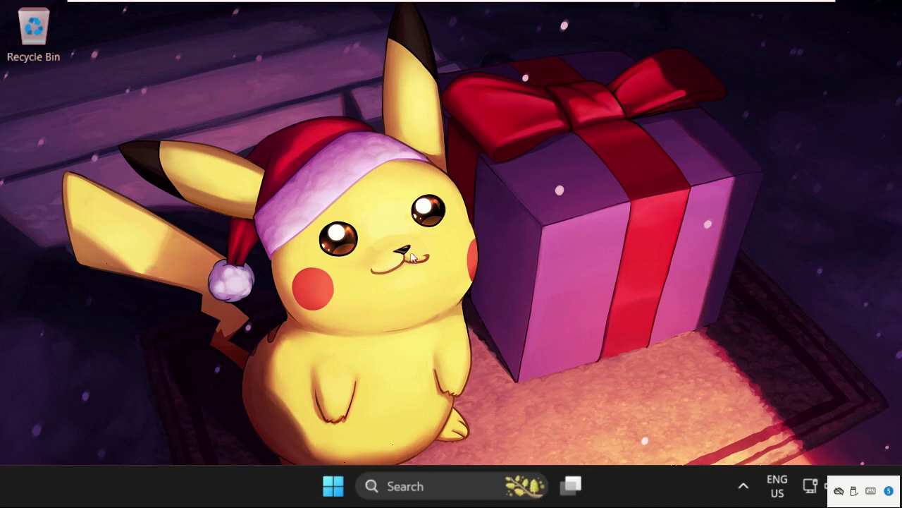
# - Search Windows for 'settings' so the Settings app shows as the best match
pyautogui.click(399, 486)
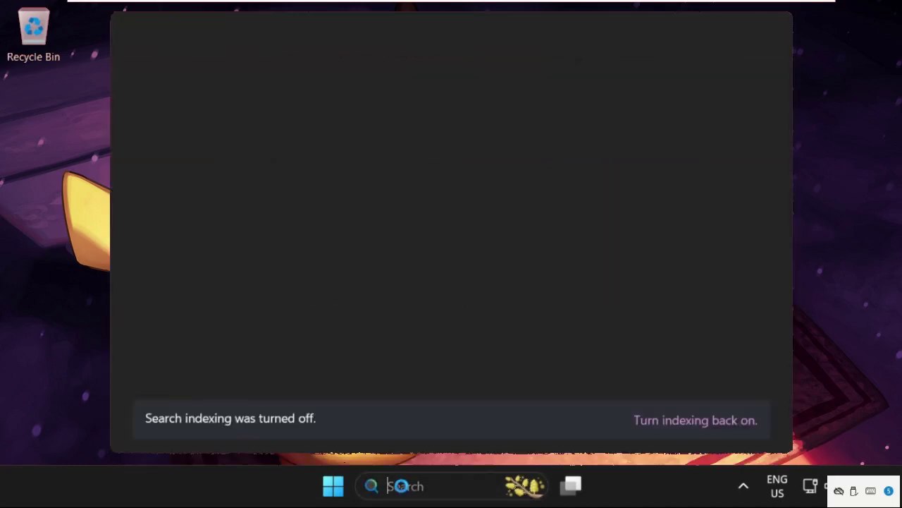
pyautogui.write('settings')
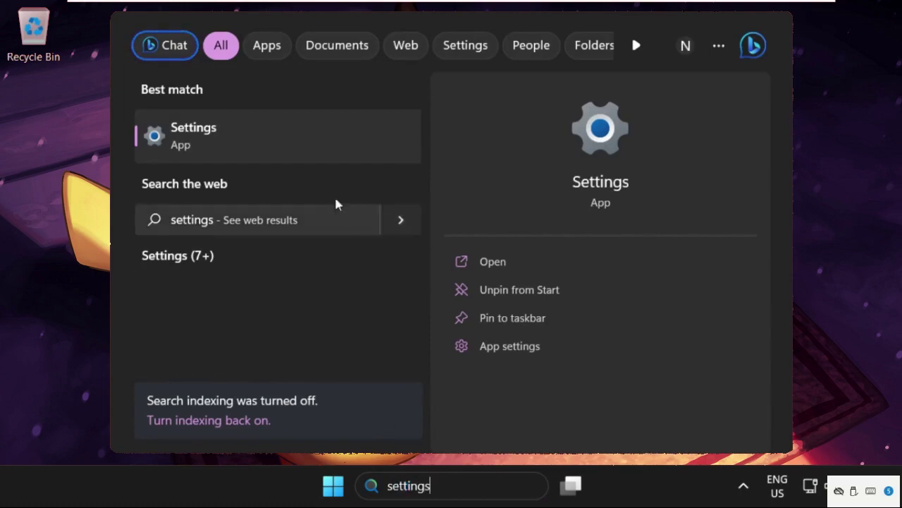
# - Launch Settings, go to Privacy & security, and restore the window from full screen
pyautogui.click(267, 150)
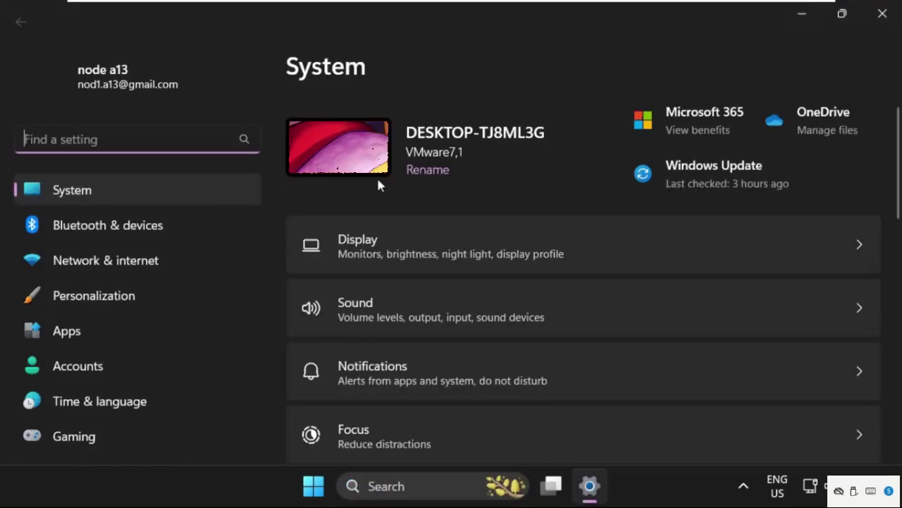
pyautogui.scroll(-3, 123, 335)
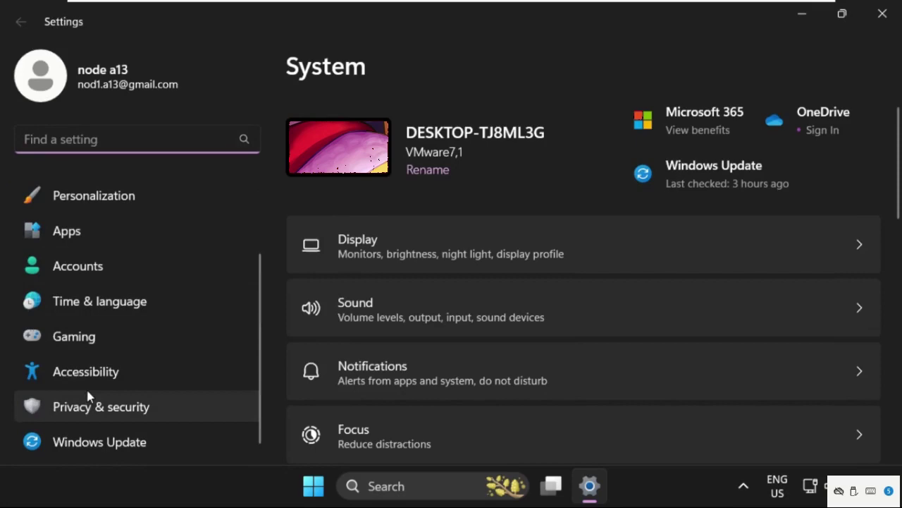
pyautogui.click(92, 415)
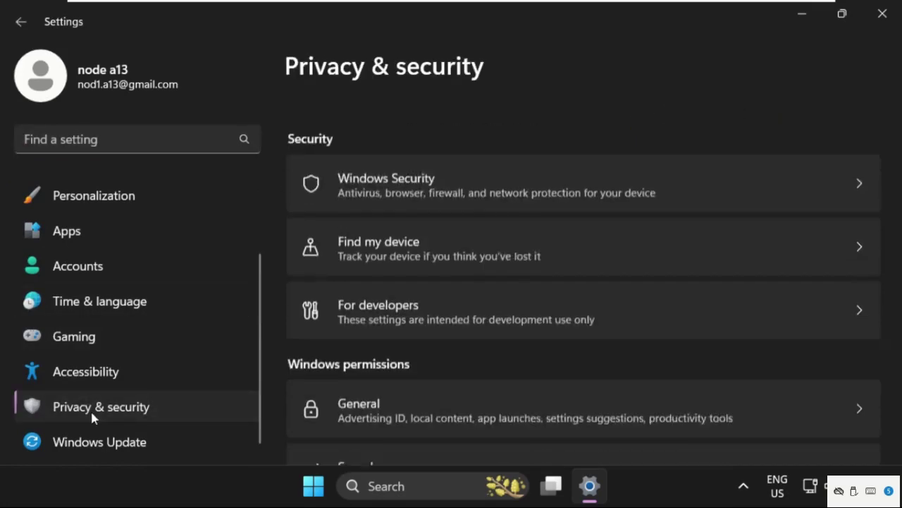
pyautogui.doubleClick(550, 21)
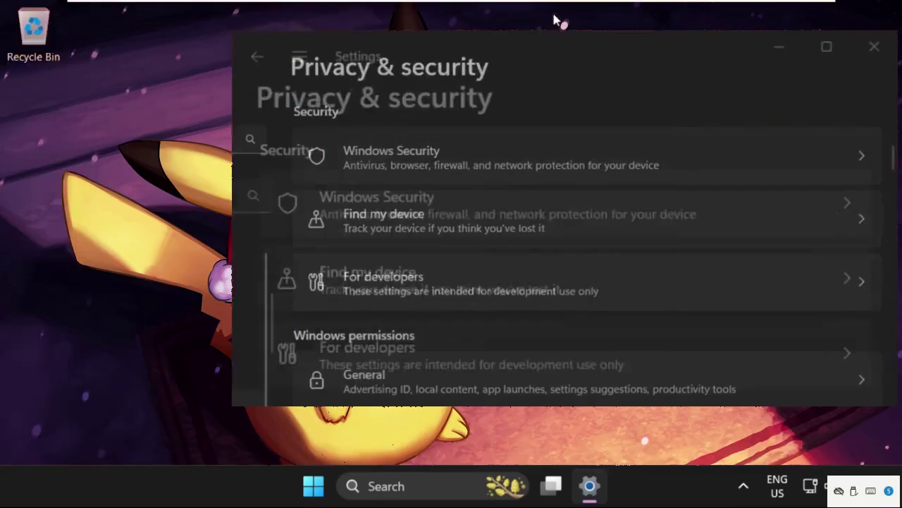
pyautogui.scroll(-3, 482, 247)
pyautogui.scroll(-3, 482, 247)
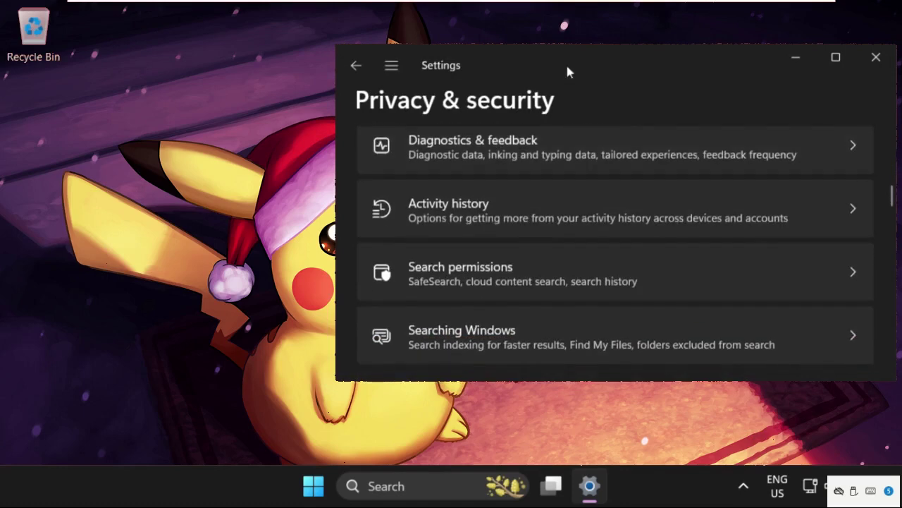
pyautogui.moveTo(570, 71); pyautogui.dragTo(459, 60)
# - Turn Microphone access On on the Privacy & security > Microphone page
pyautogui.scroll(-3, 413, 195)
pyautogui.scroll(-4, 415, 227)
pyautogui.scroll(2, 415, 227)
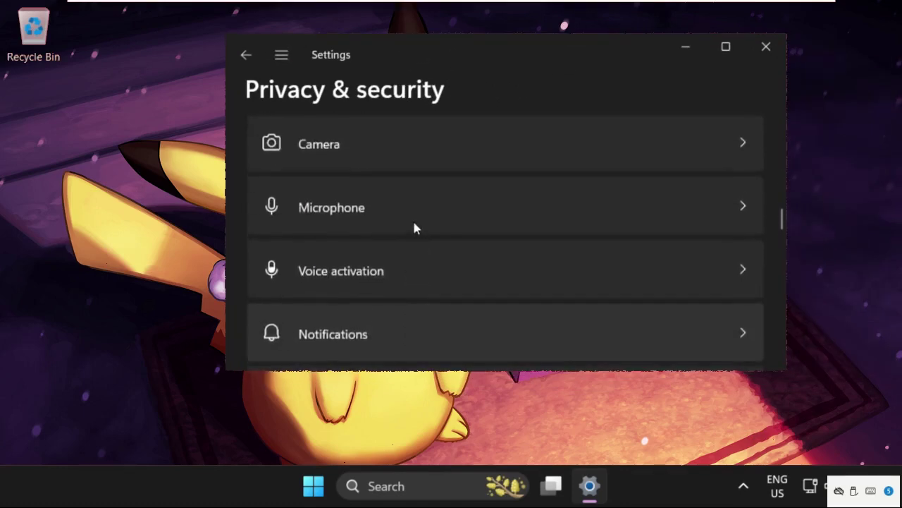
pyautogui.scroll(1, 415, 227)
pyautogui.scroll(2, 362, 254)
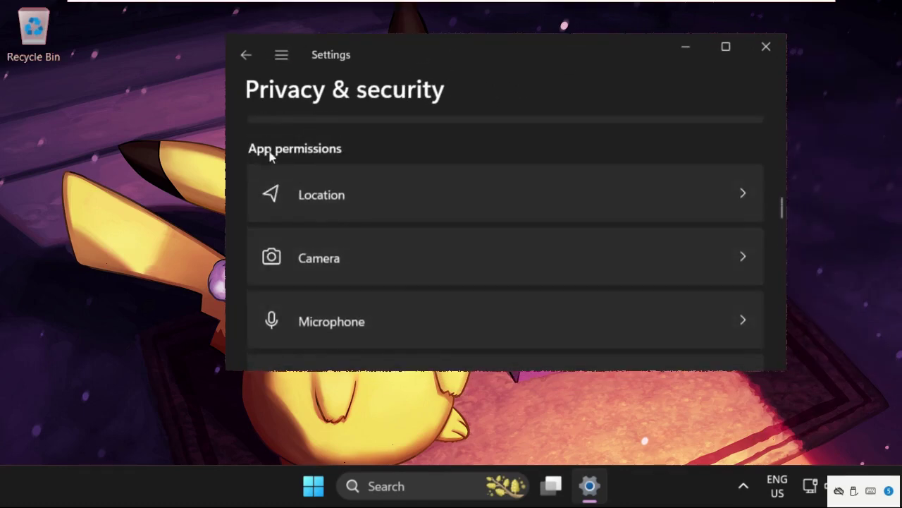
pyautogui.scroll(-1, 339, 198)
pyautogui.click(351, 287)
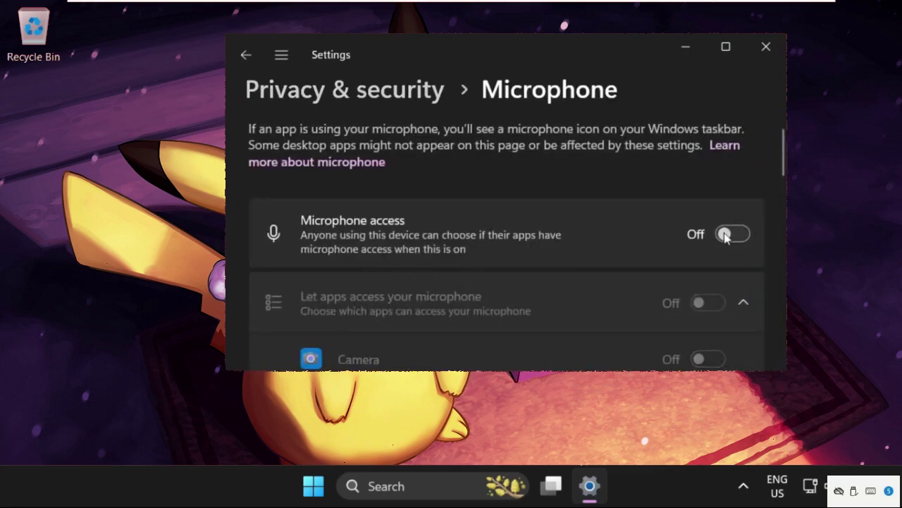
pyautogui.click(730, 236)
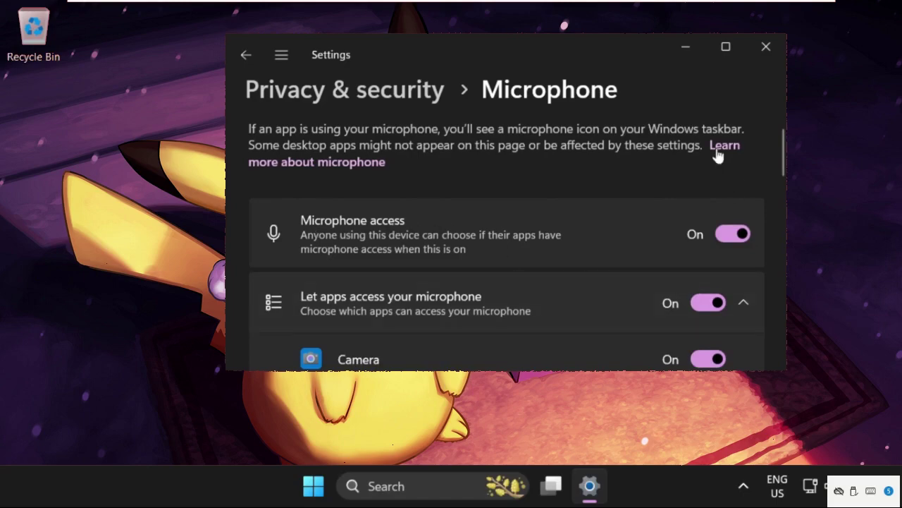
# - Close Settings and launch the Services app from a 'services' search
pyautogui.click(778, 52)
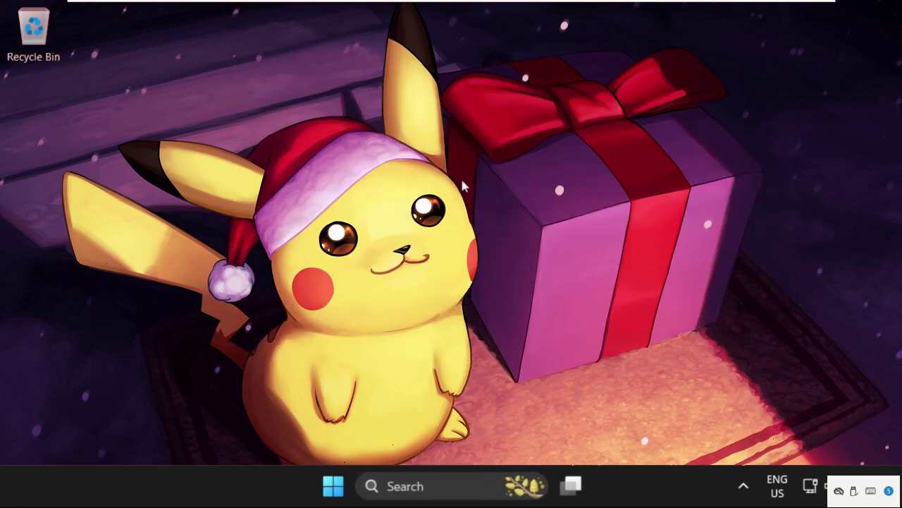
pyautogui.click(399, 481)
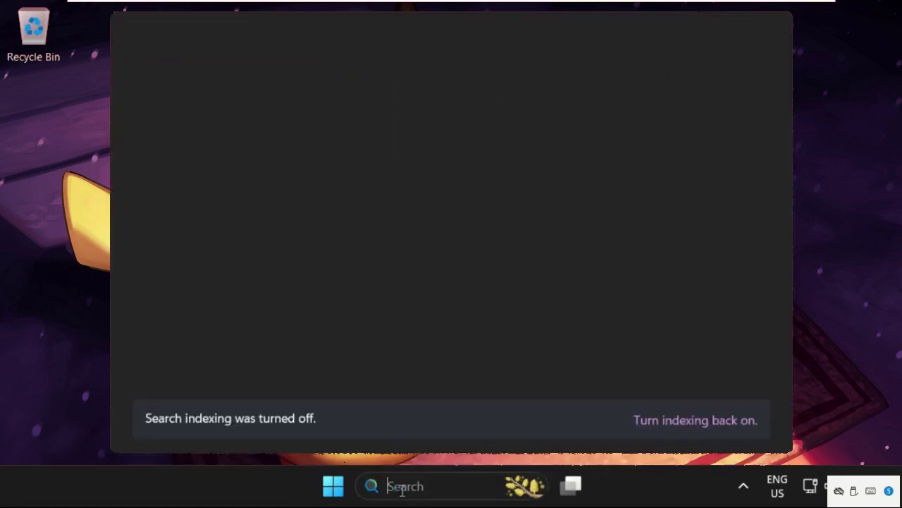
pyautogui.write('services')
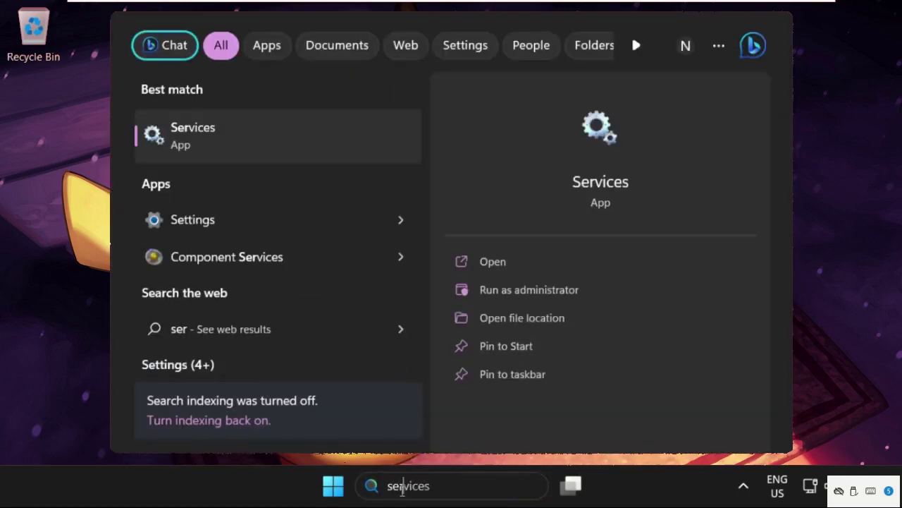
pyautogui.click(320, 144)
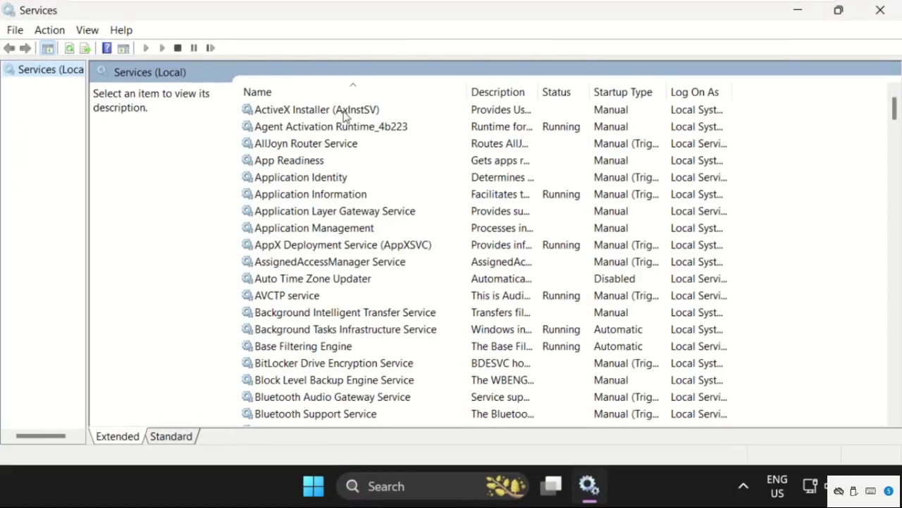
# - Find and select the Performance Logs & Alerts service in the Services list
pyautogui.scroll(-6, 338, 252)
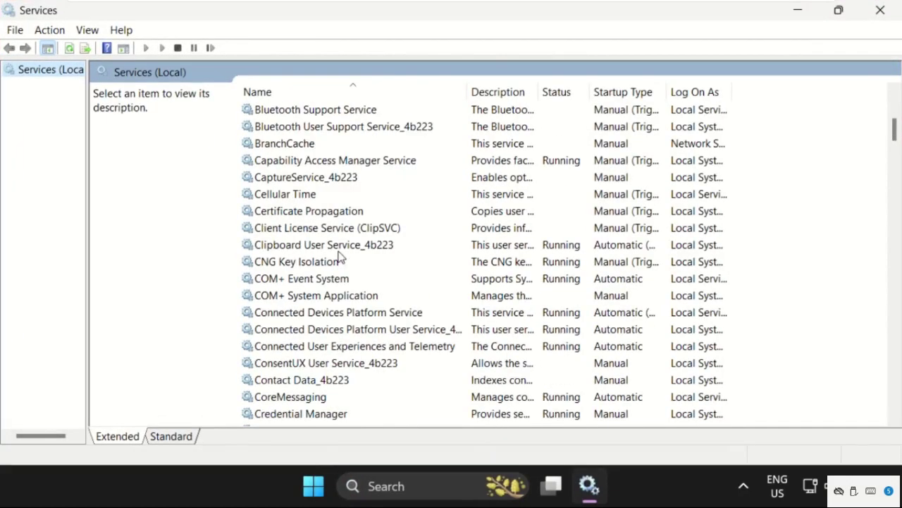
pyautogui.doubleClick(597, 20)
pyautogui.scroll(-5, 494, 258)
pyautogui.click(487, 258)
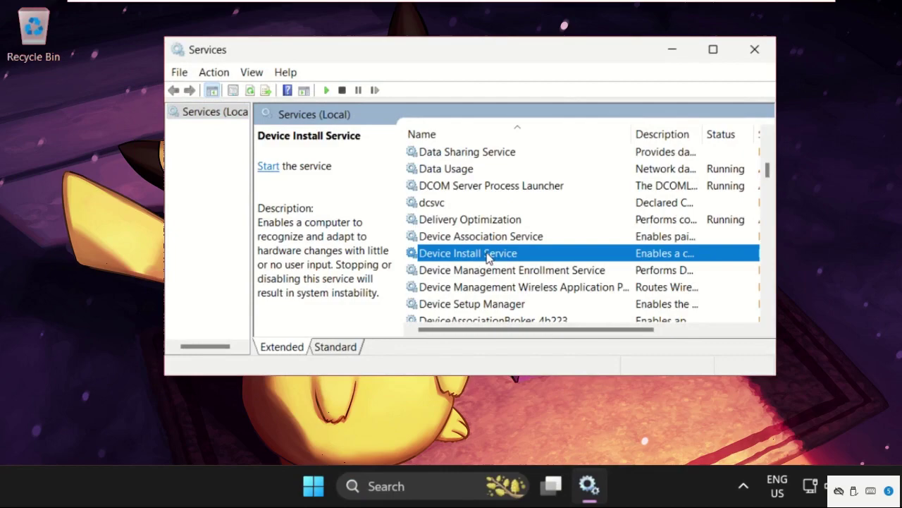
pyautogui.write('oppa')
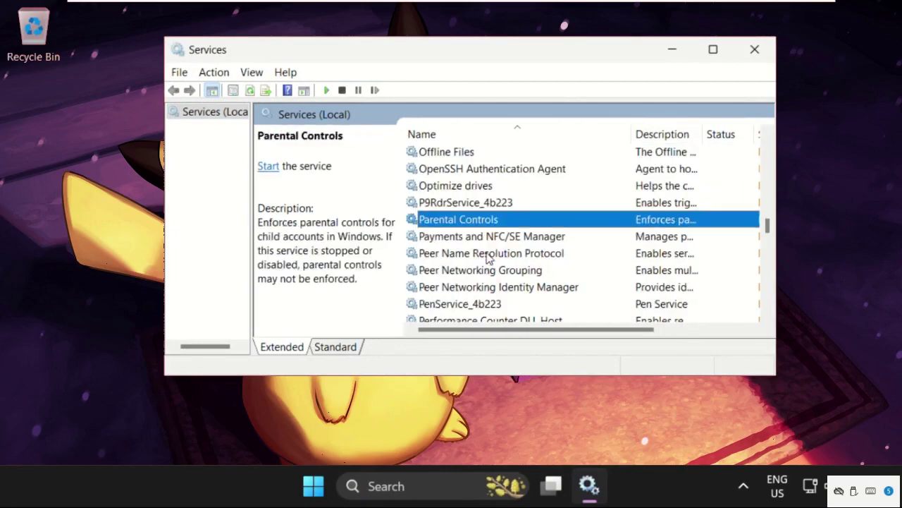
pyautogui.click(487, 255)
pyautogui.scroll(-1, 564, 255)
pyautogui.scroll(-2, 564, 255)
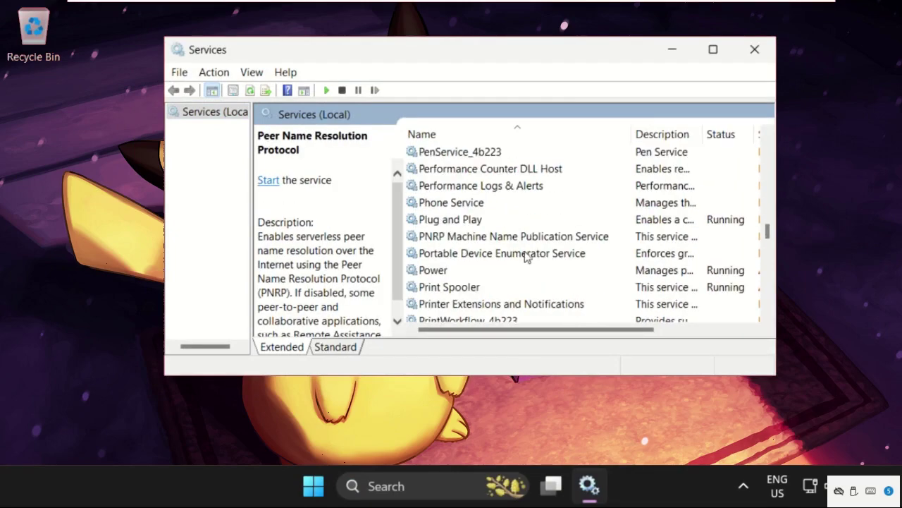
pyautogui.click(489, 187)
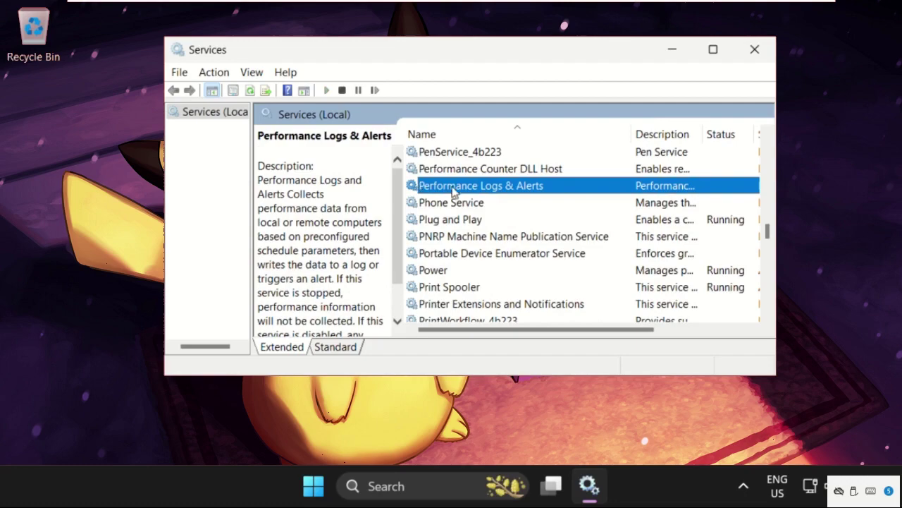
# - Set Performance Logs & Alerts to Automatic startup, start it, and close Services
pyautogui.doubleClick(452, 187)
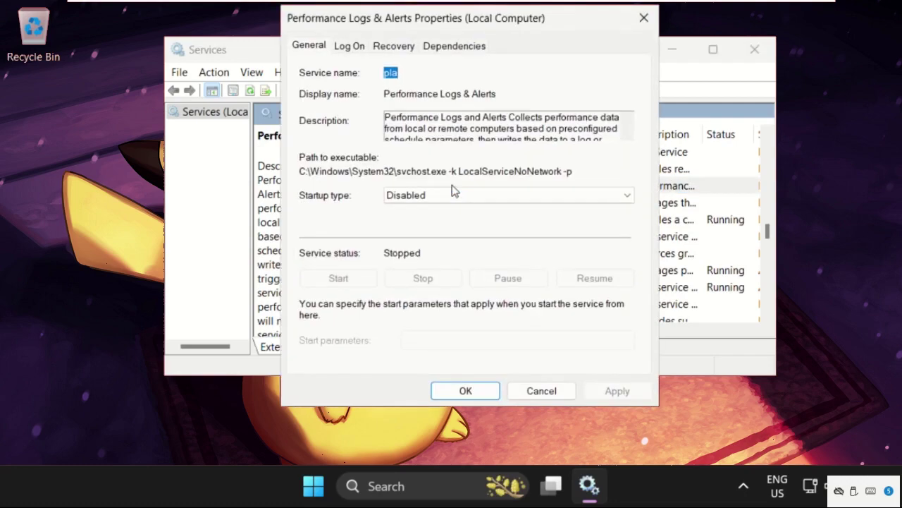
pyautogui.moveTo(478, 26); pyautogui.dragTo(499, 56)
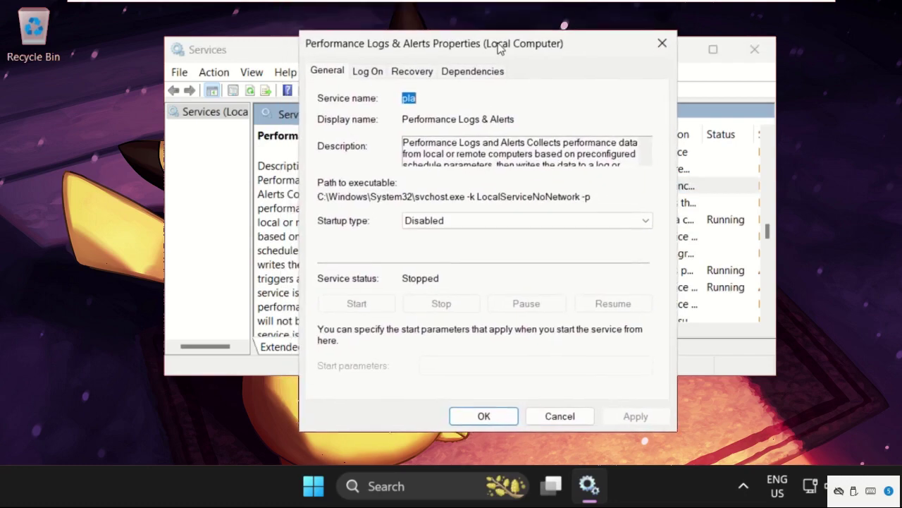
pyautogui.click(457, 224)
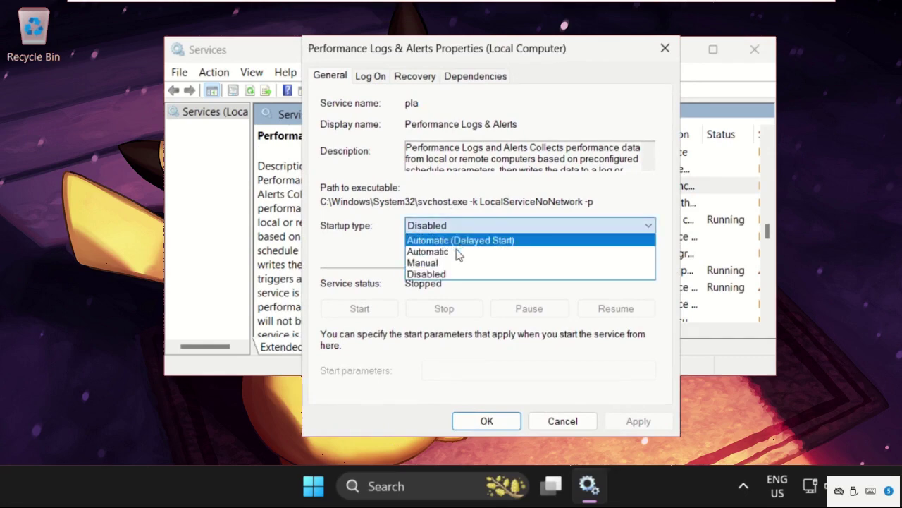
pyautogui.click(457, 253)
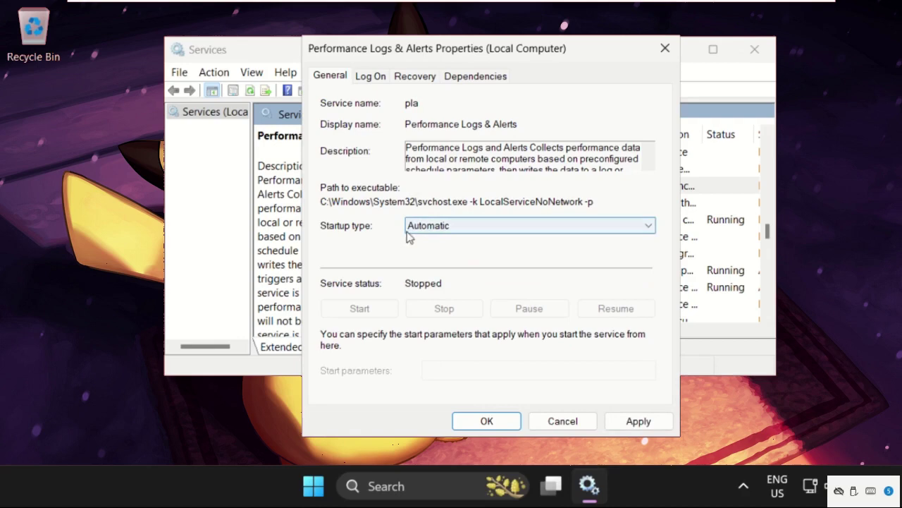
pyautogui.click(639, 421)
pyautogui.click(511, 427)
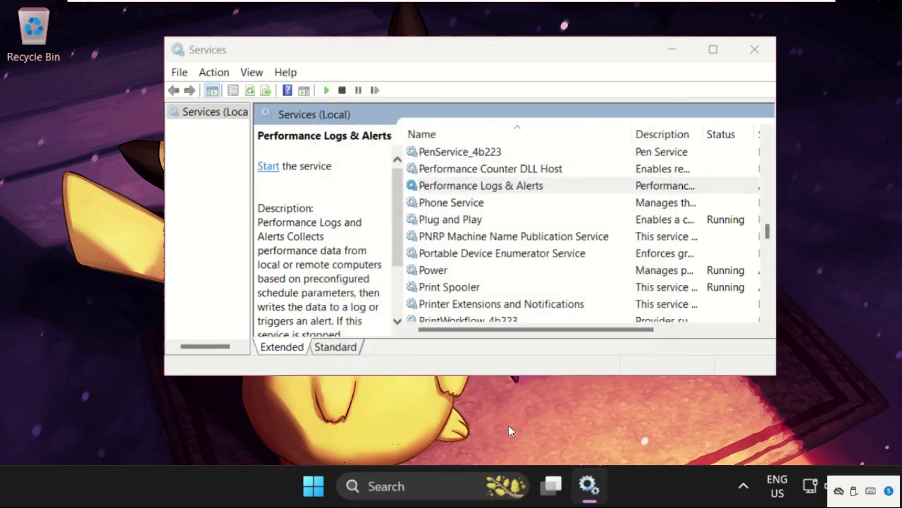
pyautogui.click(269, 169)
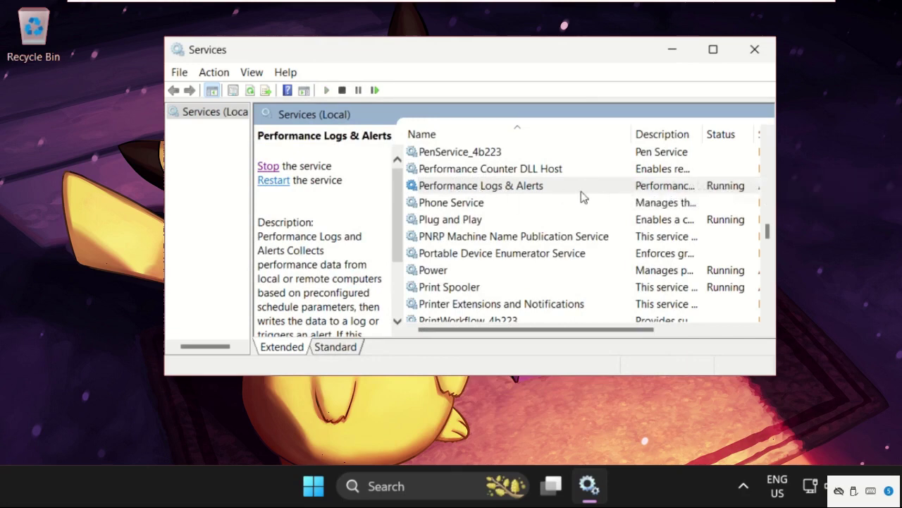
pyautogui.click(754, 49)
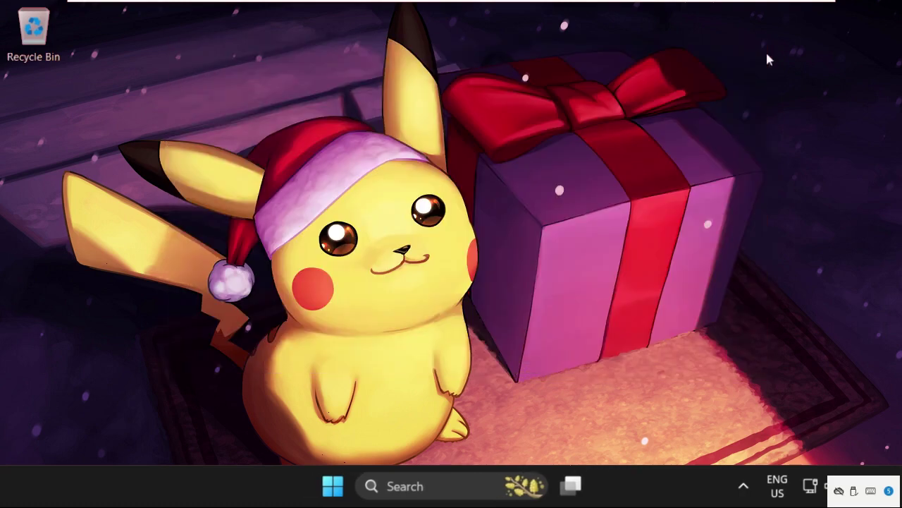
# - Reopen Settings from a 'seet' search and show the System > About page's related links
pyautogui.click(435, 479)
pyautogui.write('see')
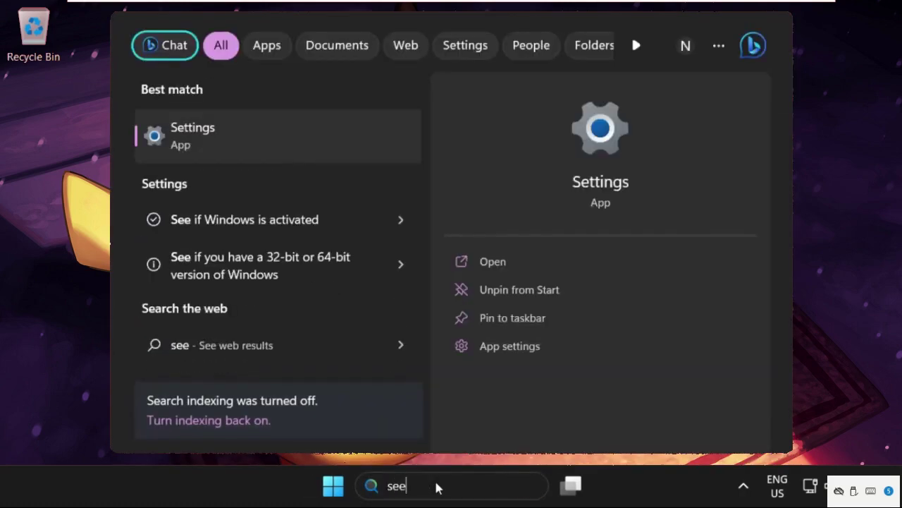
pyautogui.write('t')
pyautogui.click(262, 146)
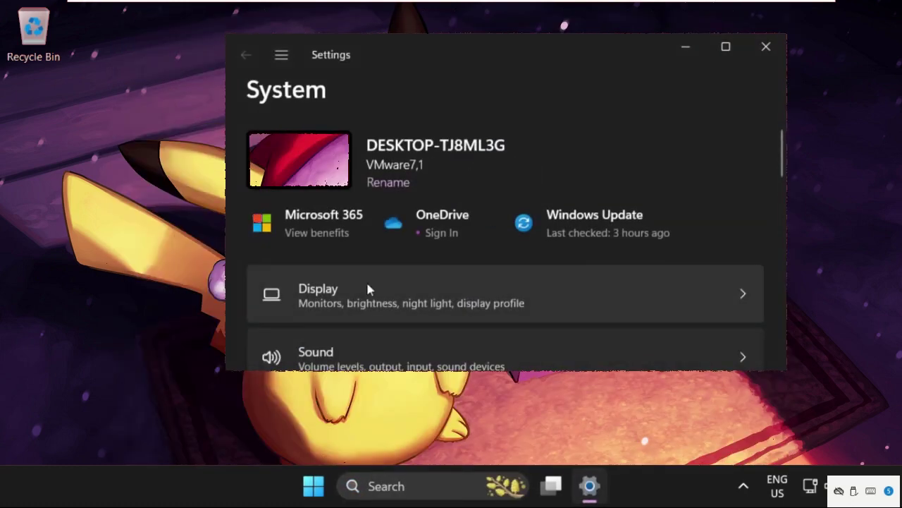
pyautogui.scroll(-2, 356, 189)
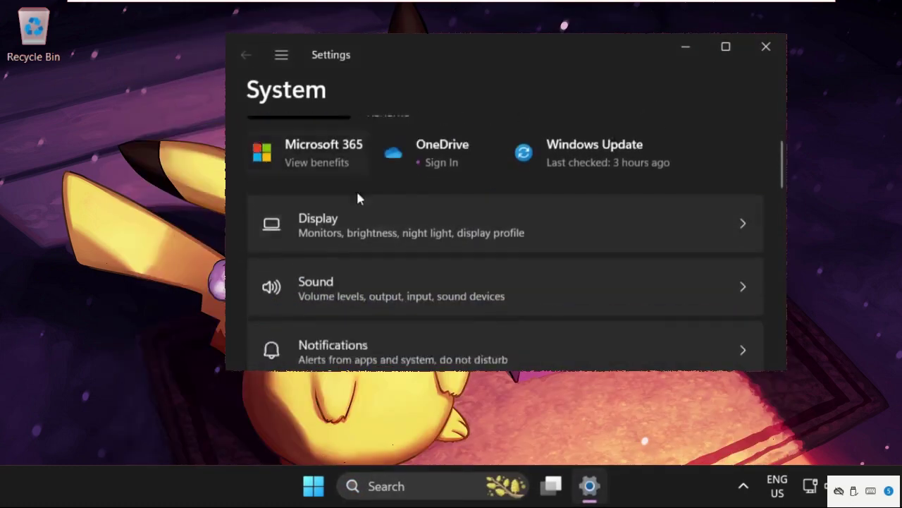
pyautogui.scroll(-5, 357, 227)
pyautogui.scroll(-5, 356, 230)
pyautogui.scroll(-5, 356, 238)
pyautogui.scroll(-3, 356, 239)
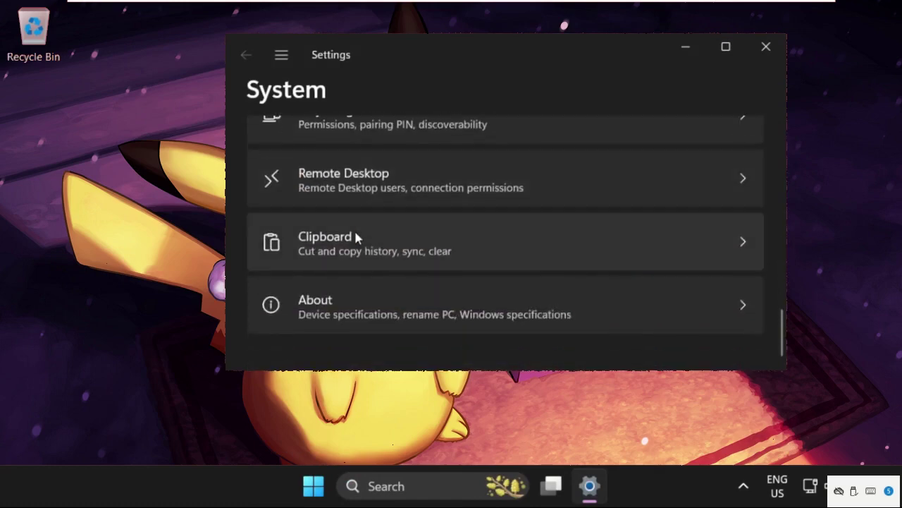
pyautogui.click(362, 314)
pyautogui.scroll(-3, 512, 247)
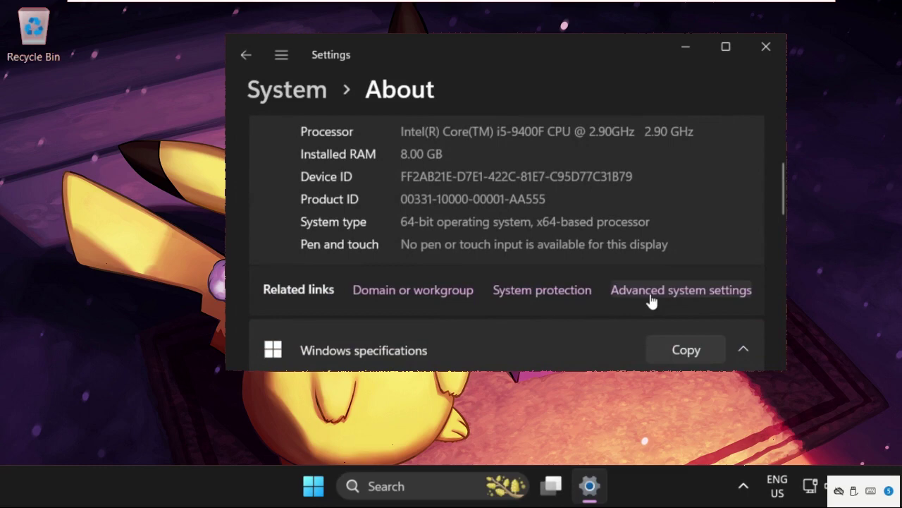
# - Set Device Installation Settings to No automatic downloads, save, and close System Properties
pyautogui.click(661, 298)
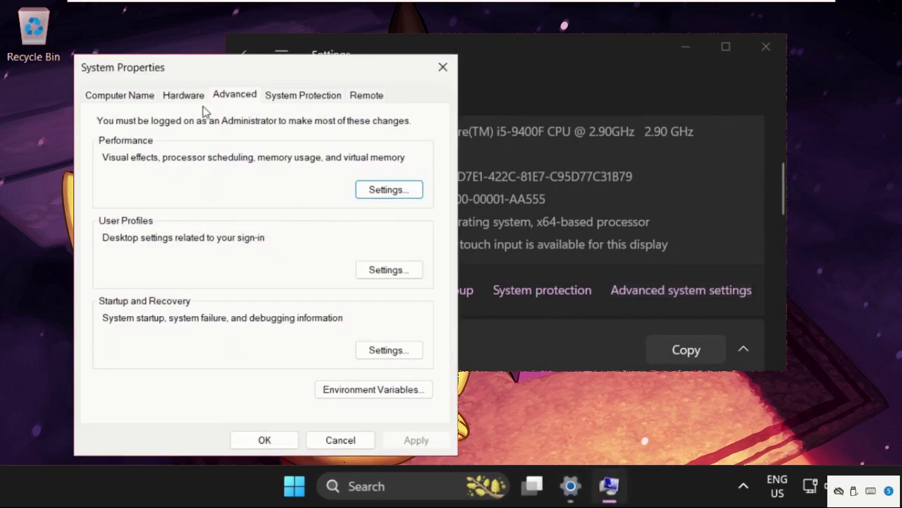
pyautogui.click(185, 96)
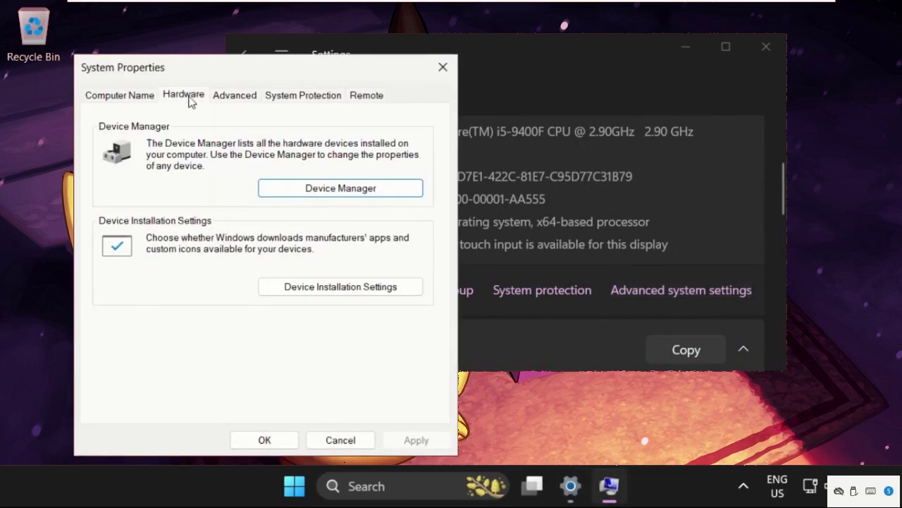
pyautogui.click(318, 287)
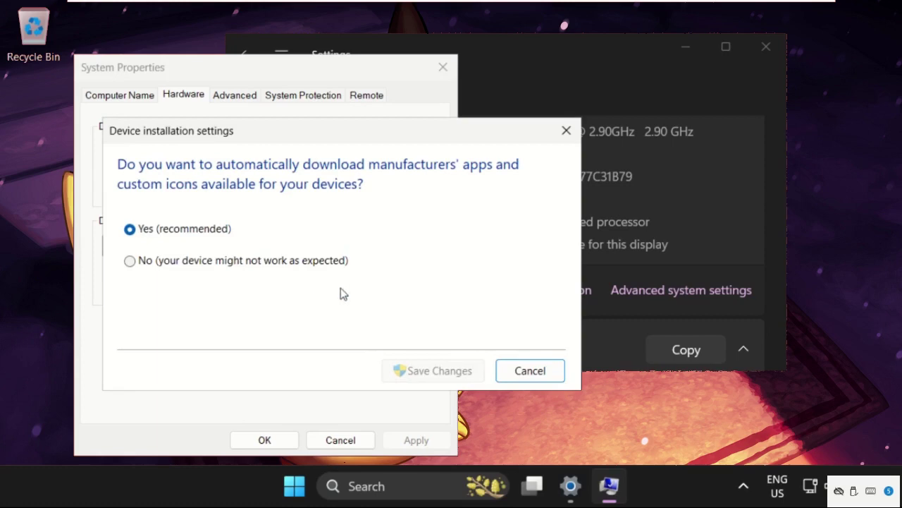
pyautogui.moveTo(260, 136); pyautogui.dragTo(459, 130)
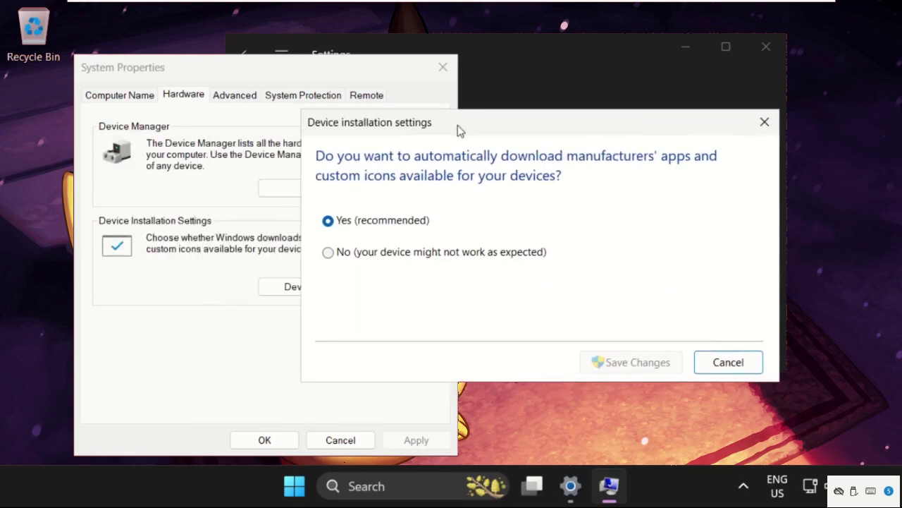
pyautogui.click(333, 257)
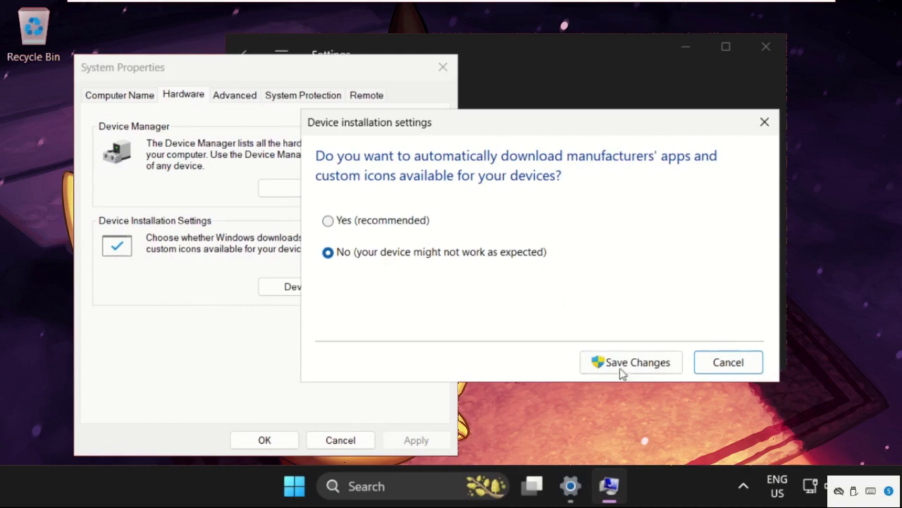
pyautogui.click(621, 369)
pyautogui.click(262, 441)
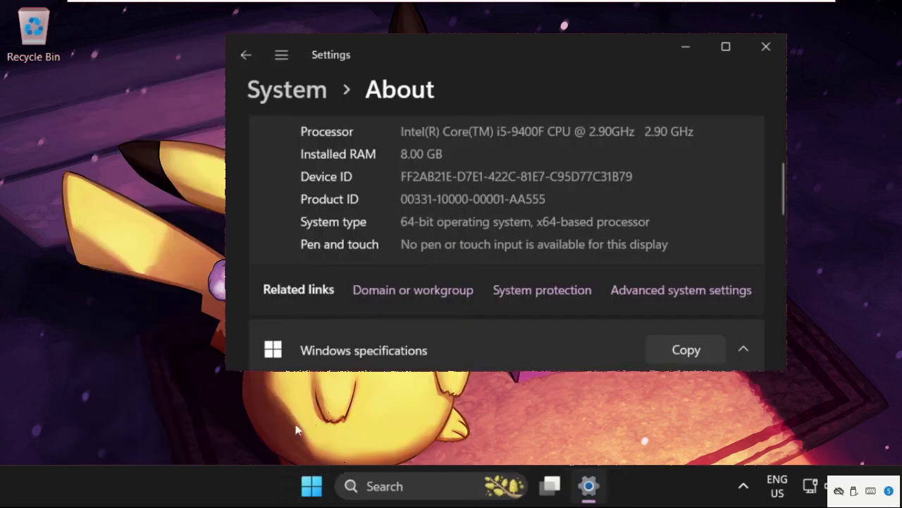
# - Close Settings and launch Device Manager from a 'device Manager' search
pyautogui.click(767, 47)
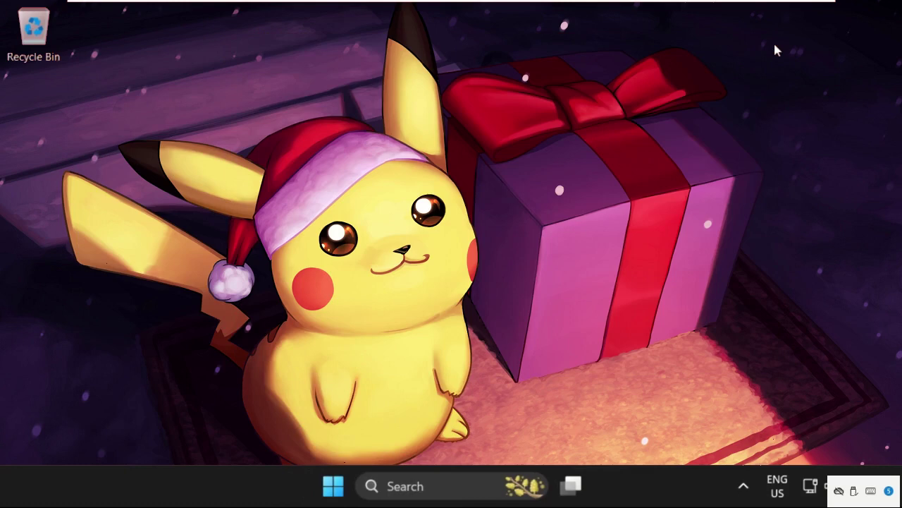
pyautogui.click(425, 479)
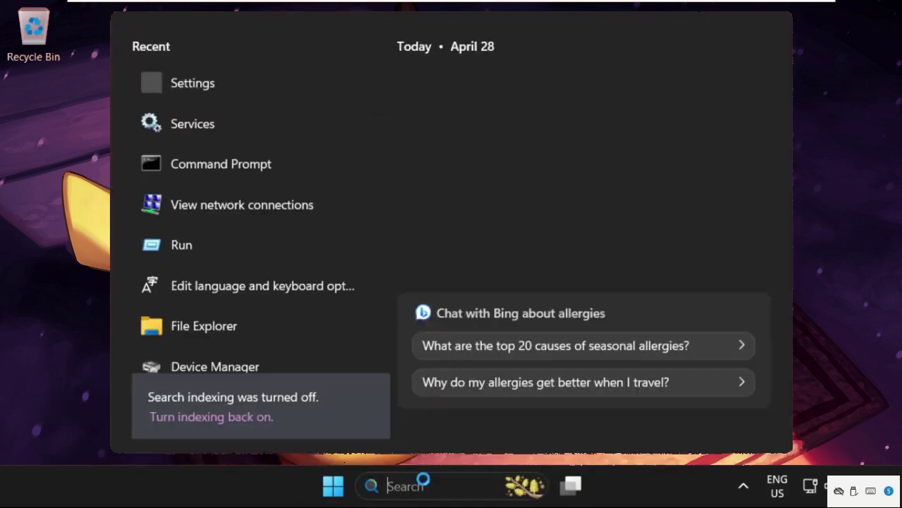
pyautogui.write('device Manager')
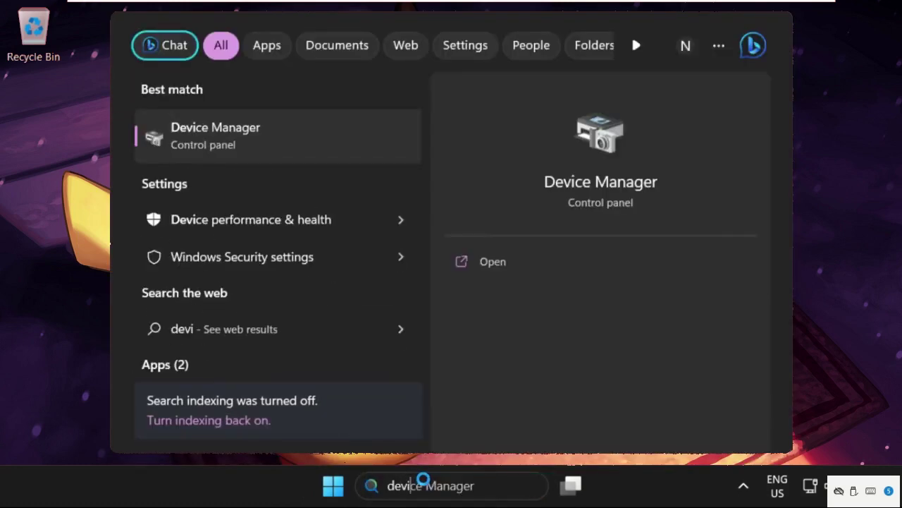
pyautogui.click(251, 145)
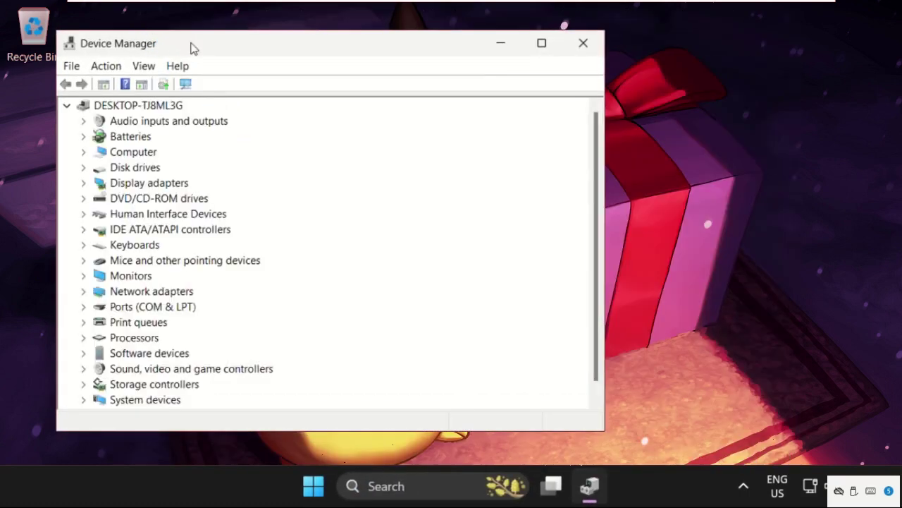
pyautogui.moveTo(191, 49); pyautogui.dragTo(332, 57)
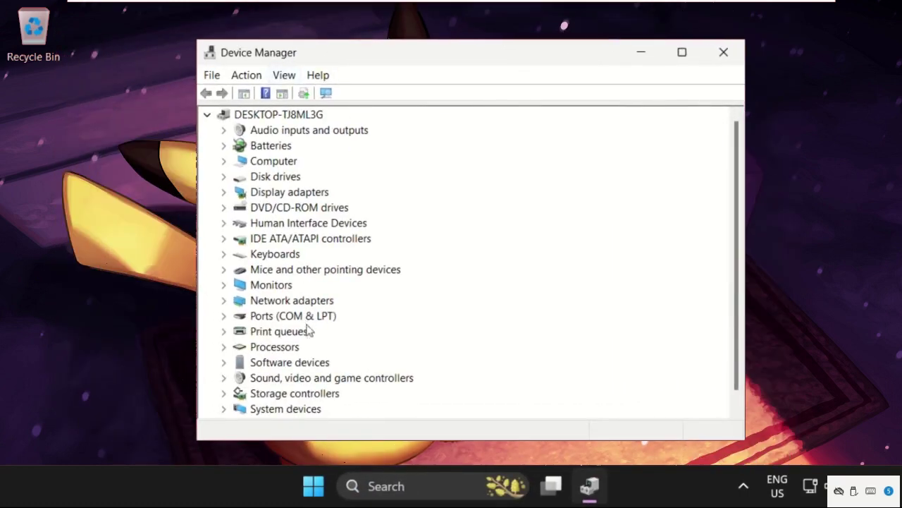
# - Open the Properties of the High Definition Audio Device under Sound, video and game controllers
pyautogui.scroll(-1, 281, 297)
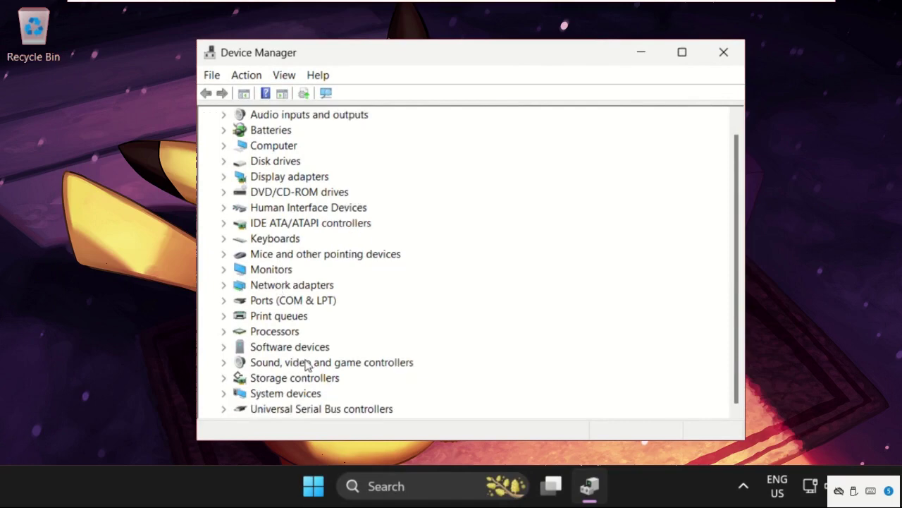
pyautogui.click(224, 362)
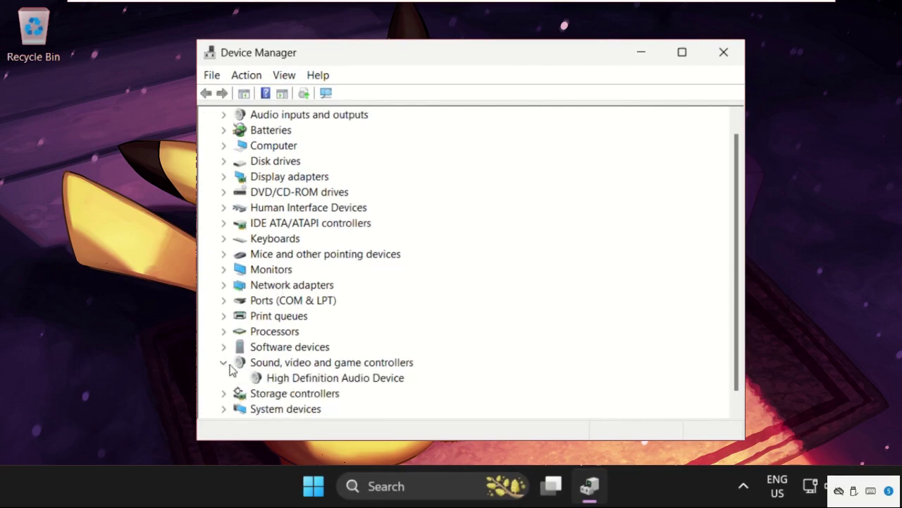
pyautogui.click(321, 378)
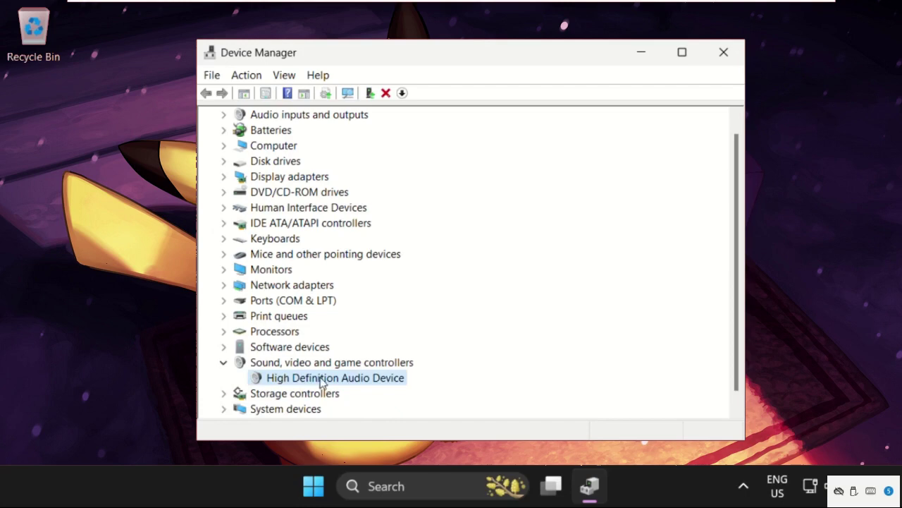
pyautogui.rightClick(322, 379)
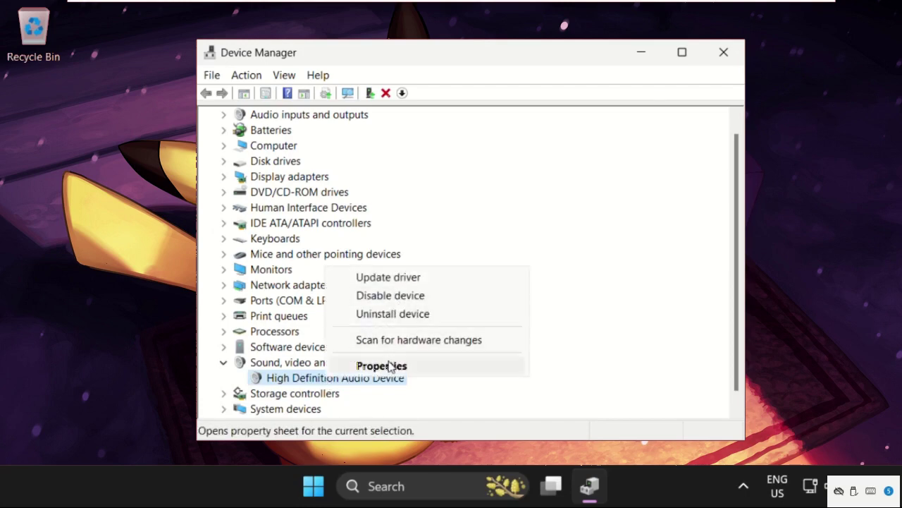
pyautogui.click(390, 366)
# - Search automatically for a newer High Definition Audio driver; the best one is already installed
pyautogui.click(351, 86)
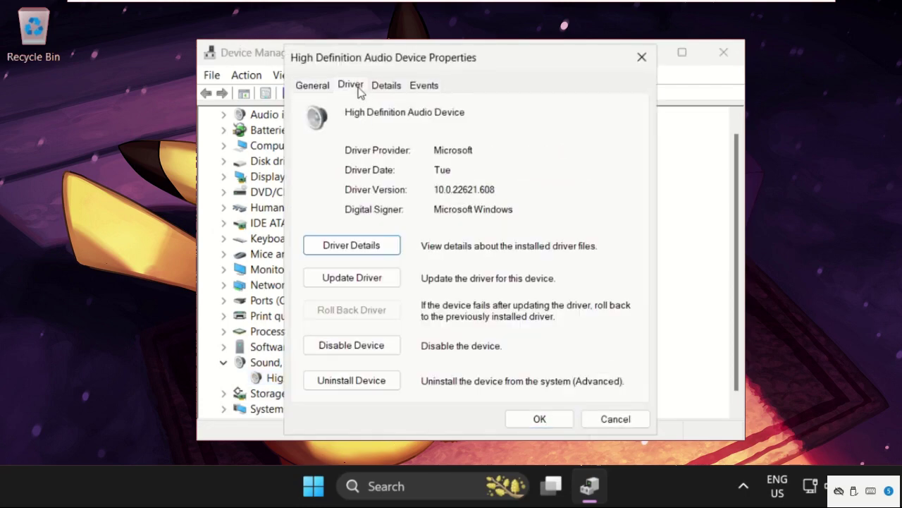
pyautogui.click(350, 281)
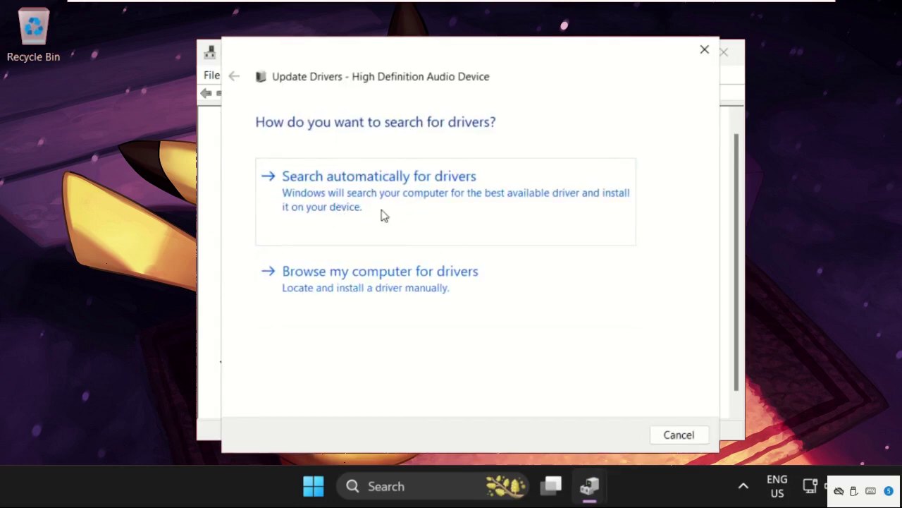
pyautogui.click(372, 202)
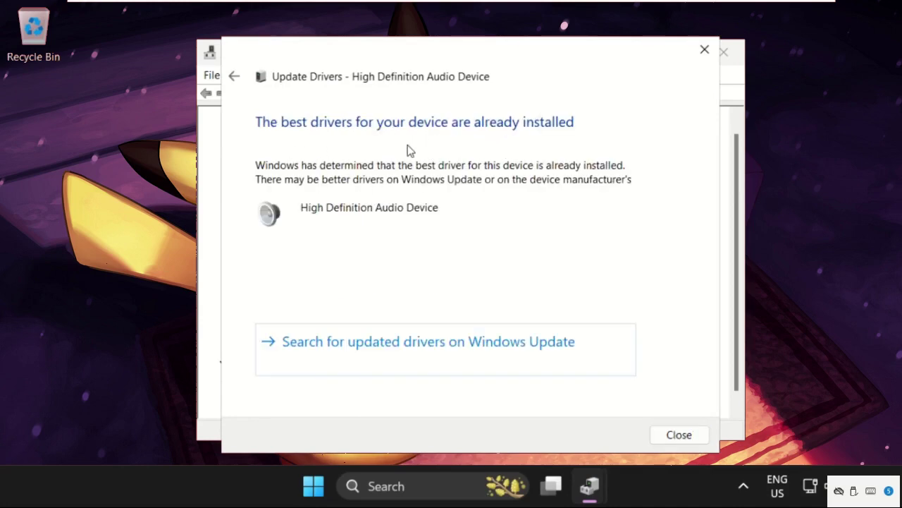
pyautogui.click(705, 48)
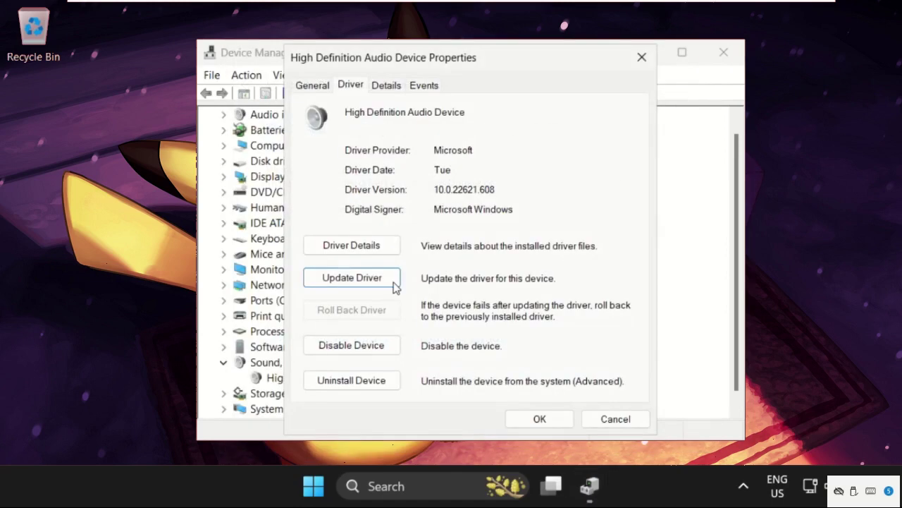
# - Reinstall the High Definition Audio Device driver from this computer's compatible drivers and close Properties
pyautogui.click(354, 279)
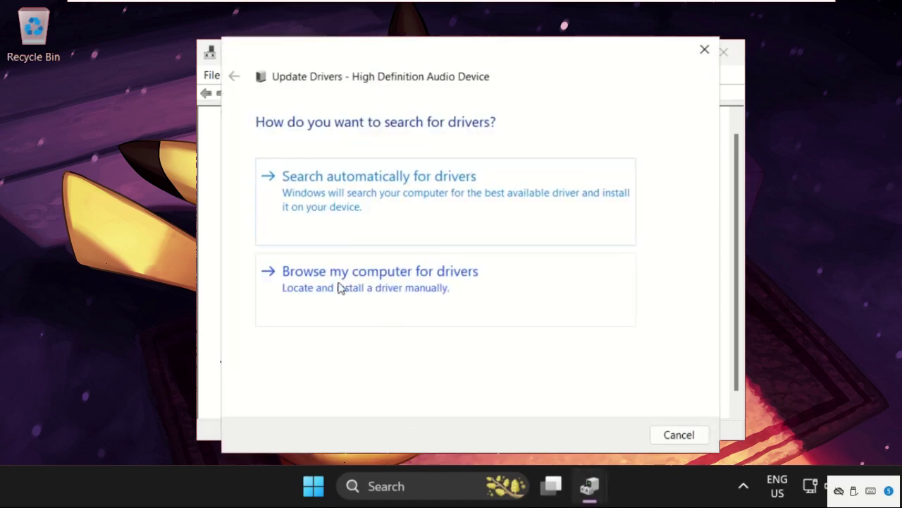
pyautogui.click(389, 288)
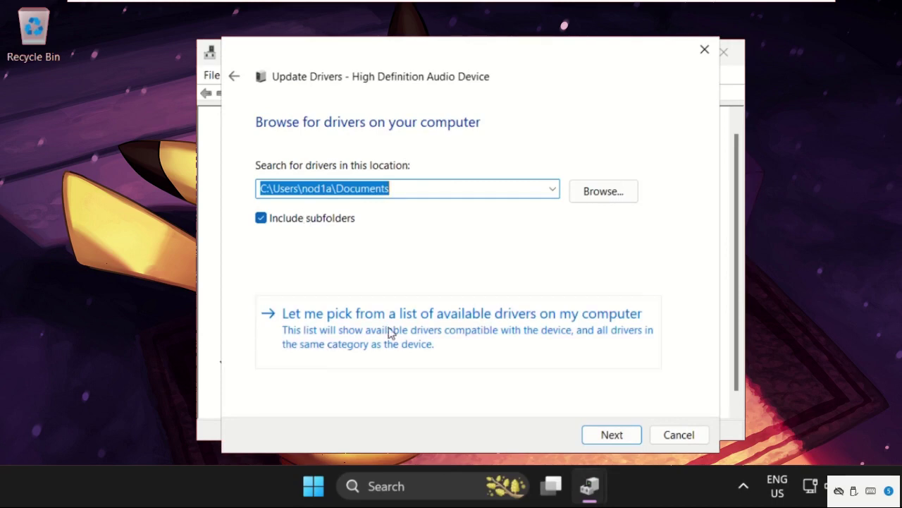
pyautogui.click(492, 341)
pyautogui.click(351, 275)
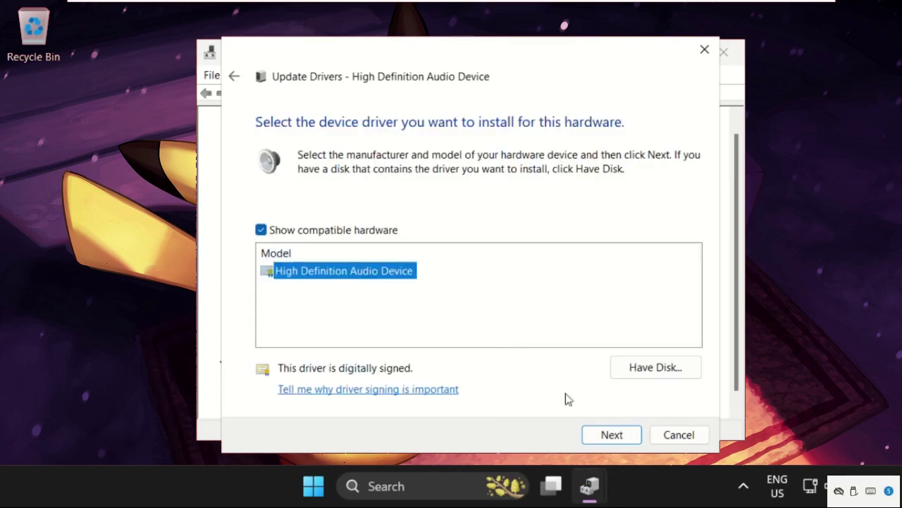
pyautogui.click(610, 436)
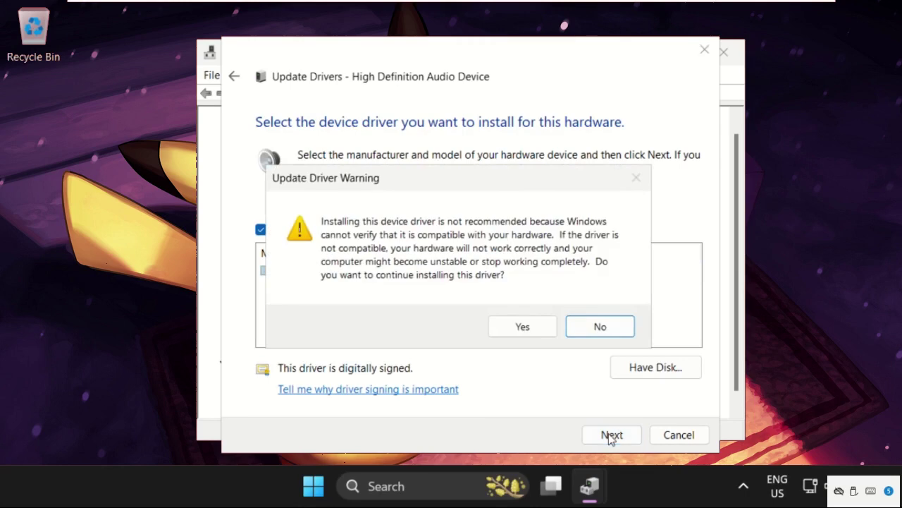
pyautogui.click(524, 328)
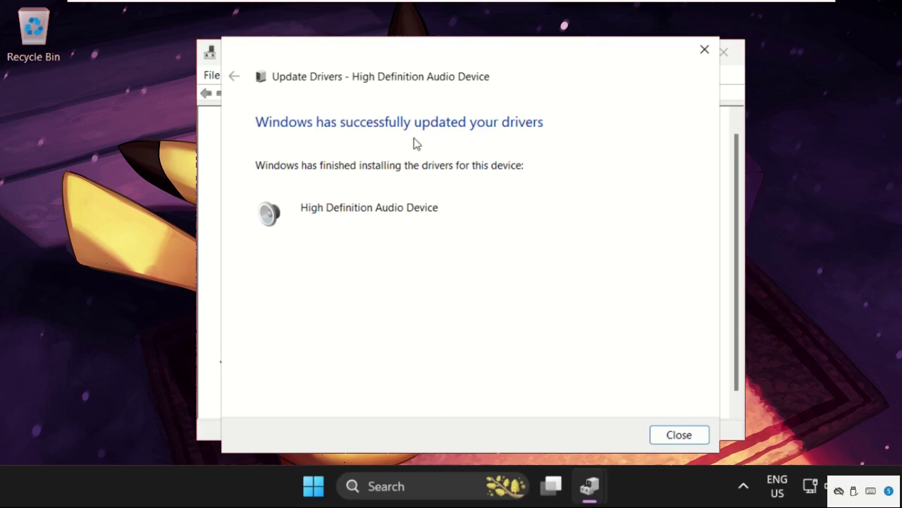
pyautogui.click(674, 433)
pyautogui.click(641, 56)
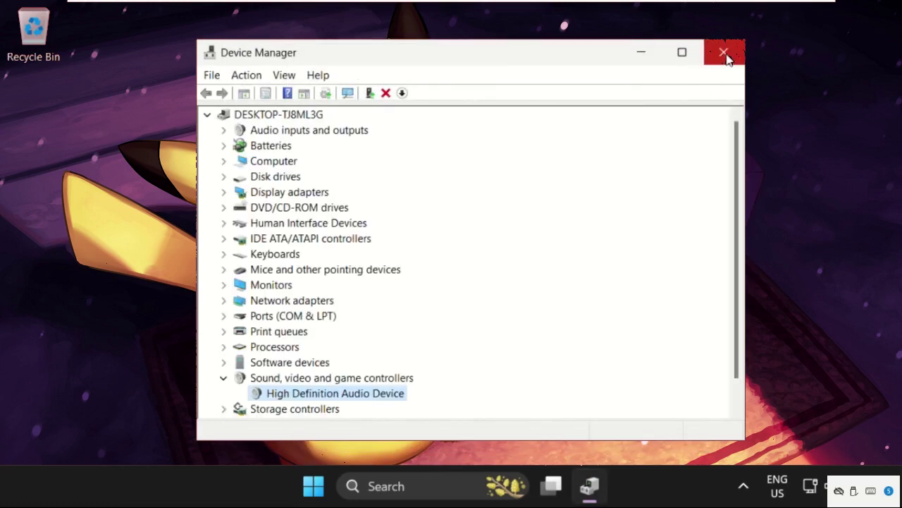
# - Close Device Manager and launch Settings from a 'settings' search
pyautogui.click(726, 54)
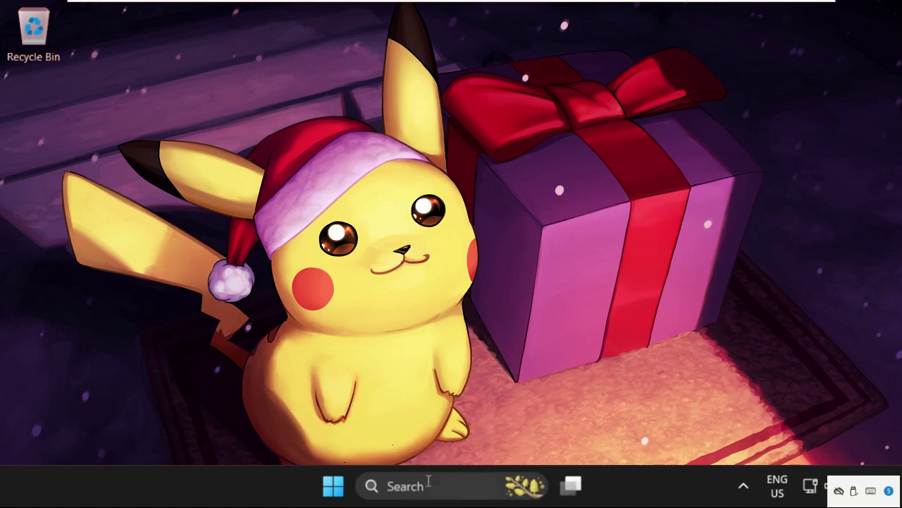
pyautogui.click(426, 485)
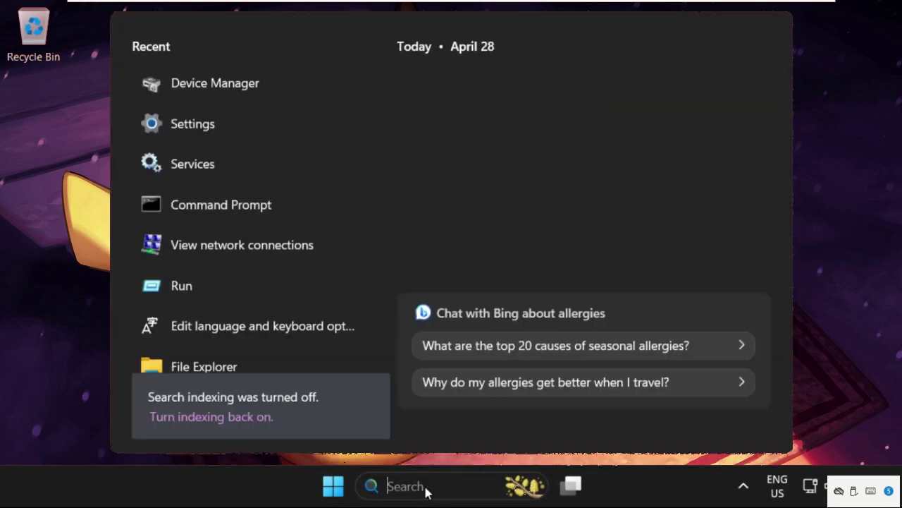
pyautogui.write('settings')
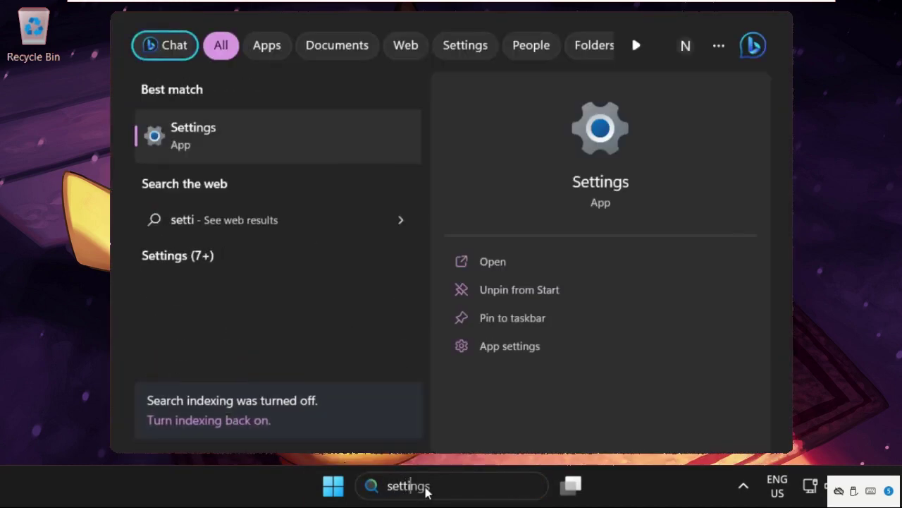
pyautogui.click(274, 139)
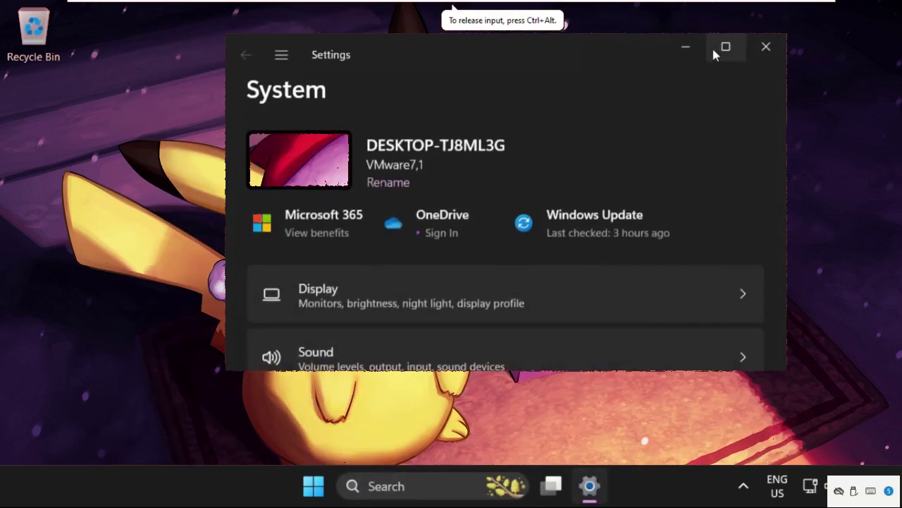
# - Go to System > Troubleshoot > Other troubleshooters to find Playing Audio
pyautogui.scroll(-2, 542, 192)
pyautogui.scroll(-2, 542, 192)
pyautogui.scroll(-1, 542, 192)
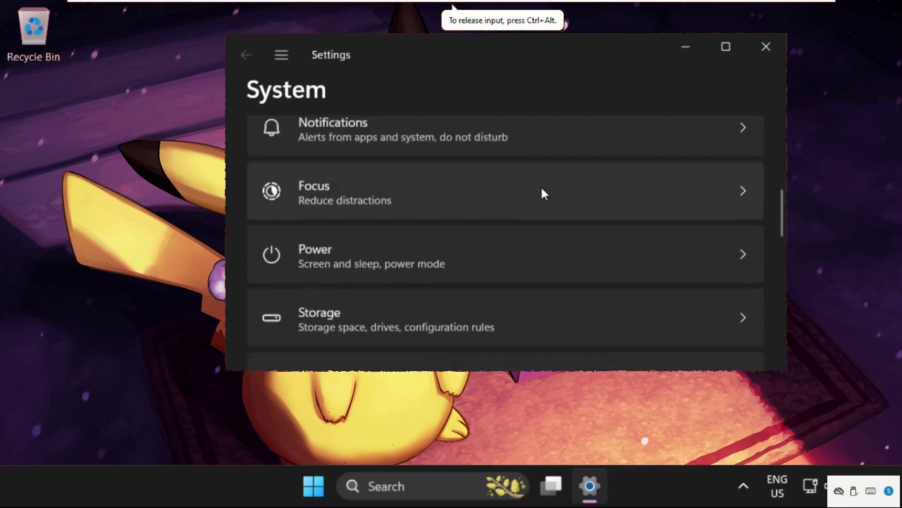
pyautogui.scroll(-2, 542, 192)
pyautogui.scroll(-1, 542, 191)
pyautogui.scroll(-3, 541, 191)
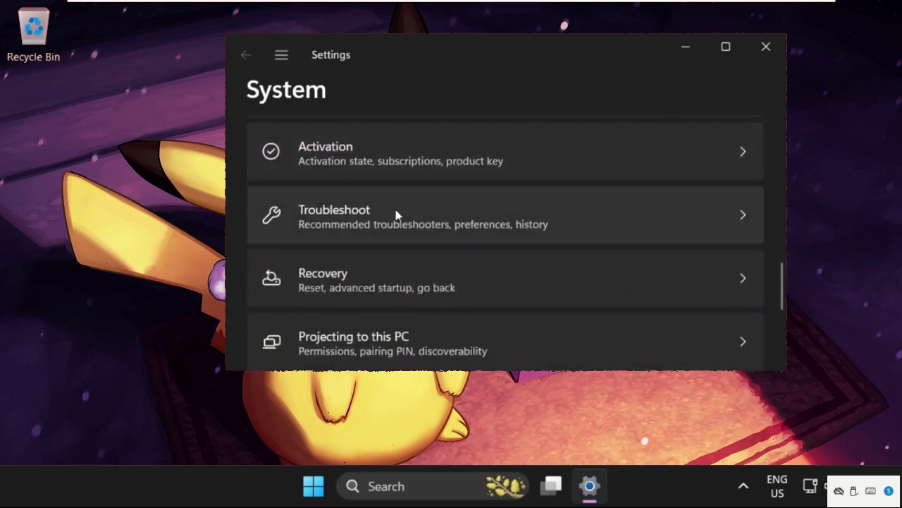
pyautogui.click(441, 237)
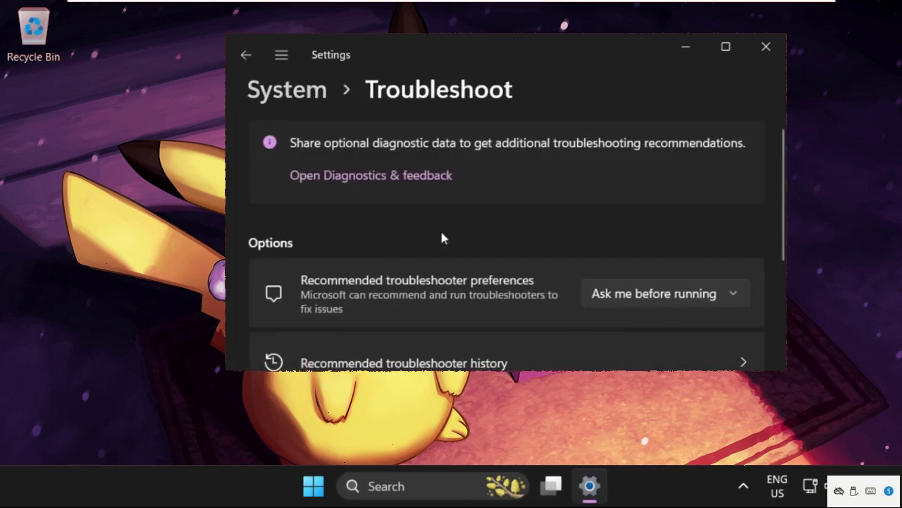
pyautogui.scroll(-3, 441, 237)
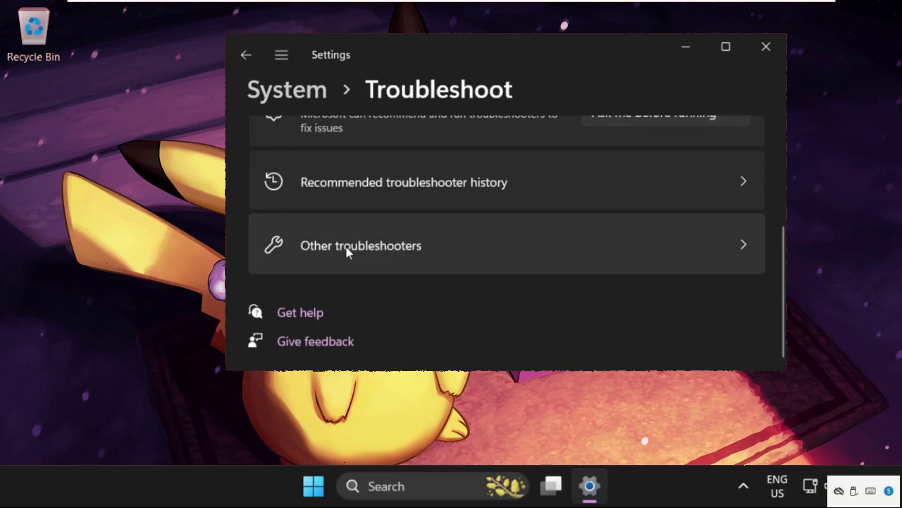
pyautogui.click(441, 253)
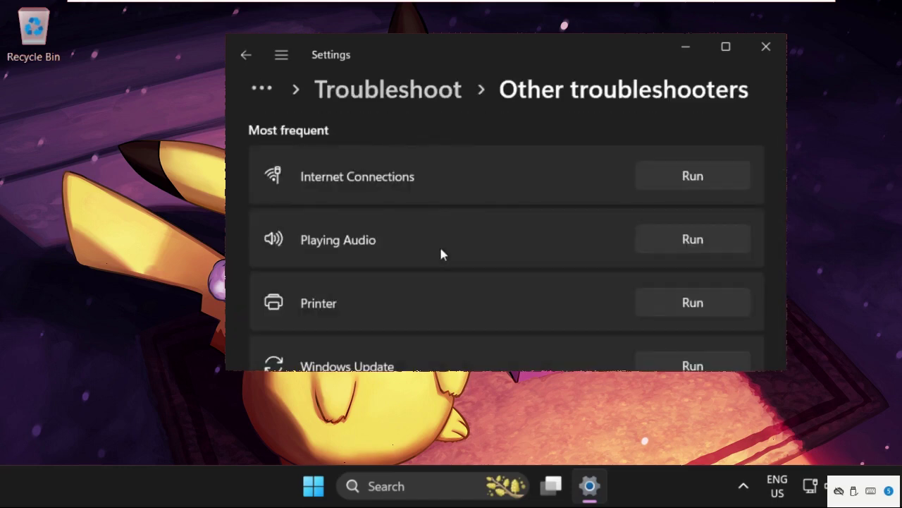
pyautogui.scroll(-1, 440, 249)
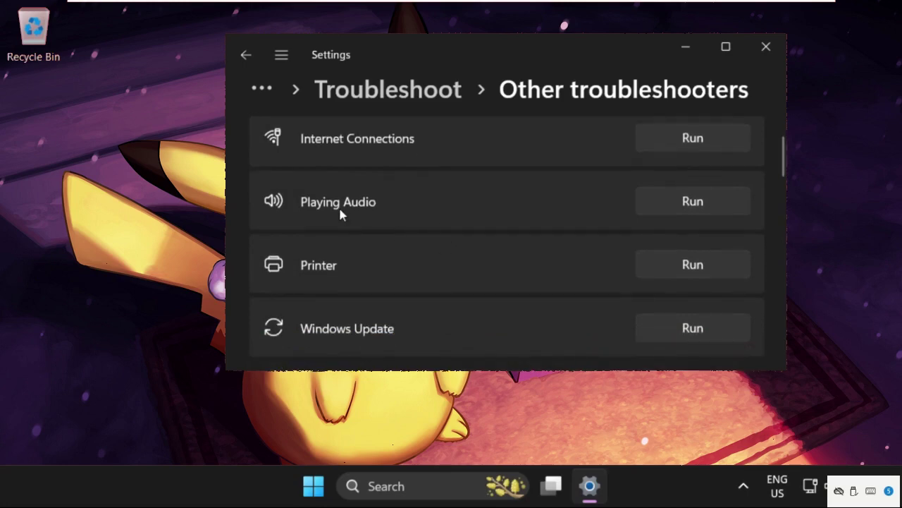
# - Run the Playing Audio troubleshooter and accept its offer to open Audio Enhancements
pyautogui.click(714, 201)
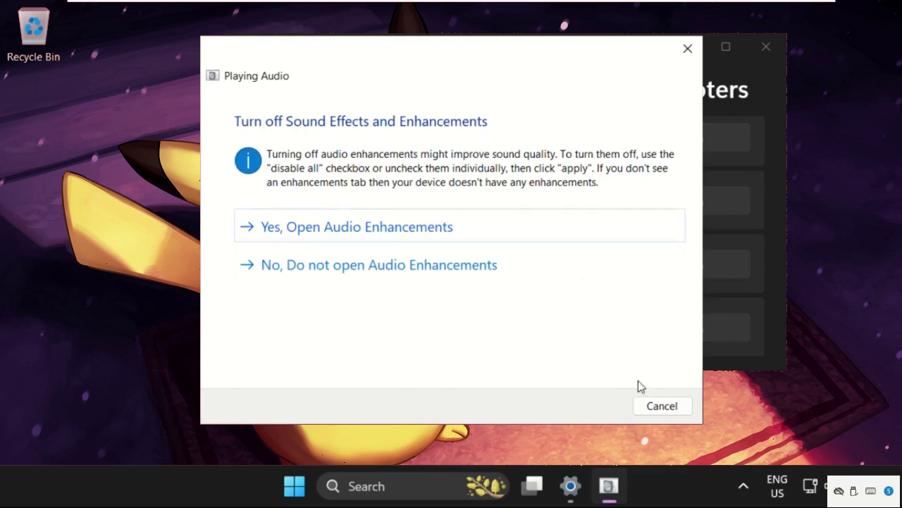
pyautogui.click(345, 238)
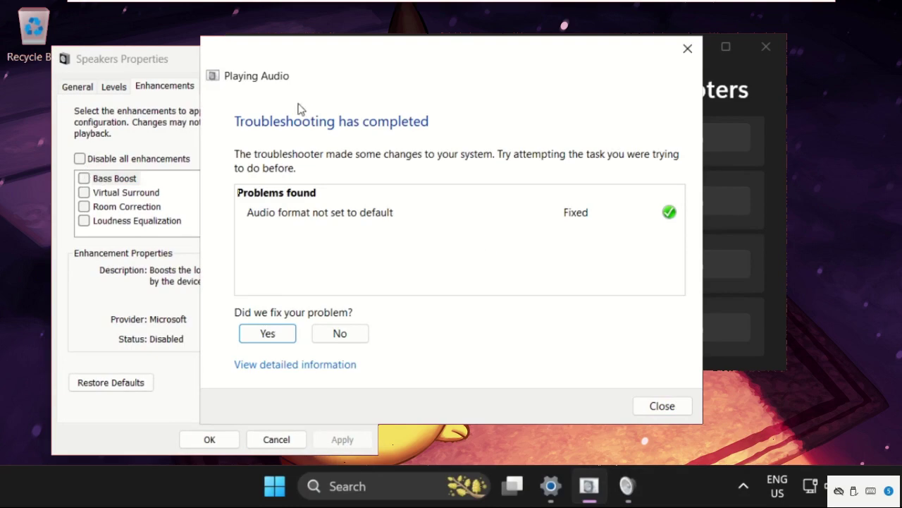
# - Turn on 'Disable all enhancements' in Speakers Properties, apply it, and close every window
pyautogui.click(662, 407)
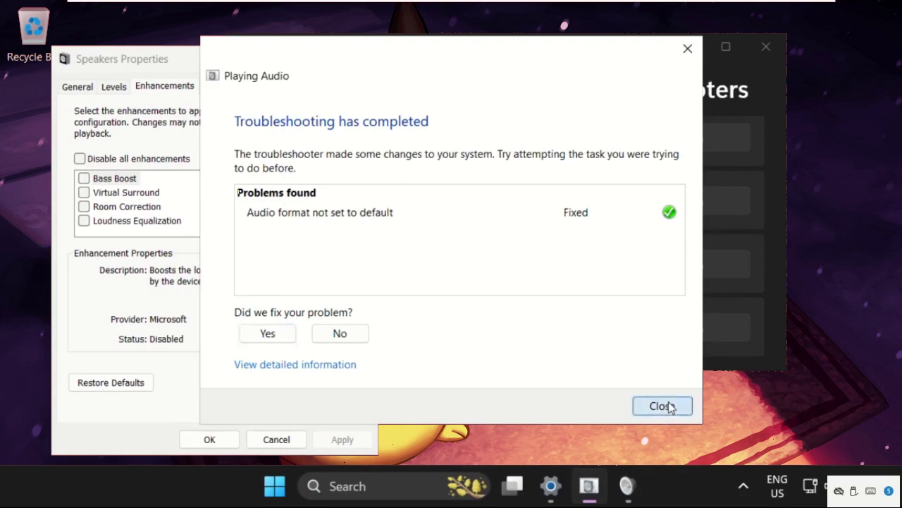
pyautogui.click(79, 159)
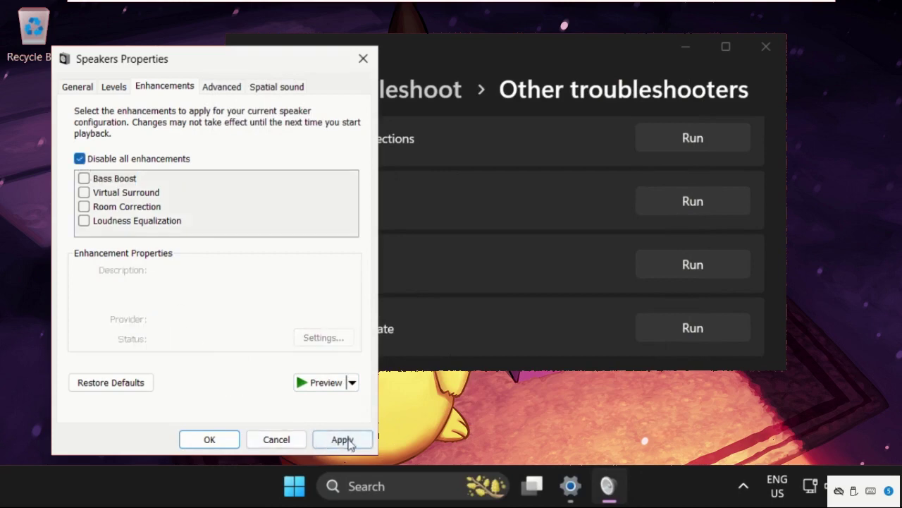
pyautogui.click(343, 440)
pyautogui.click(209, 439)
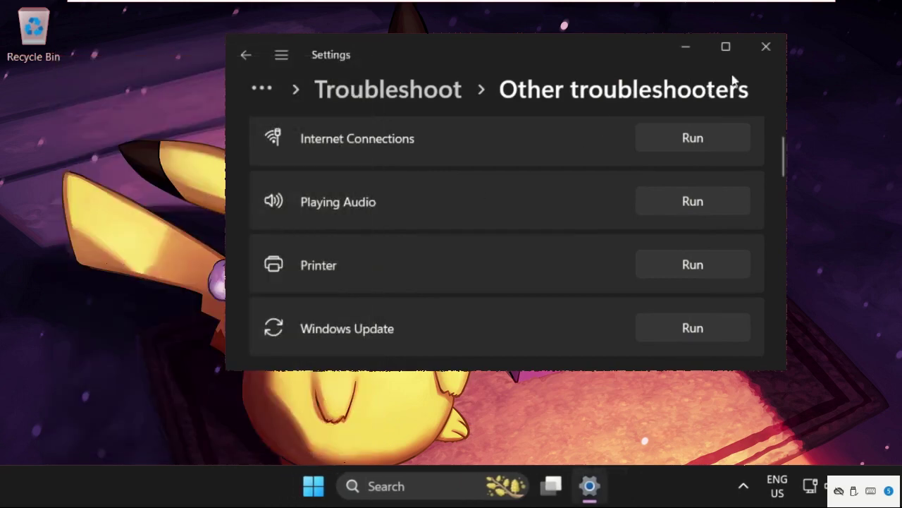
pyautogui.click(766, 49)
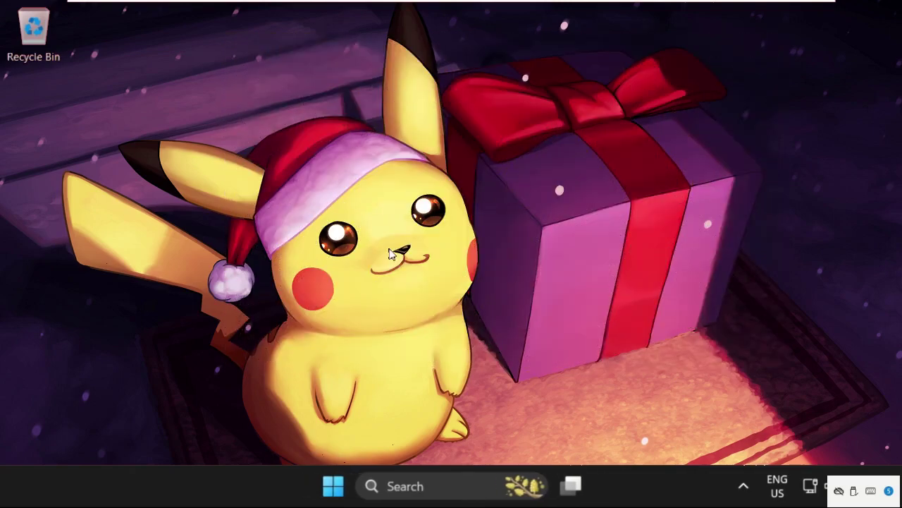